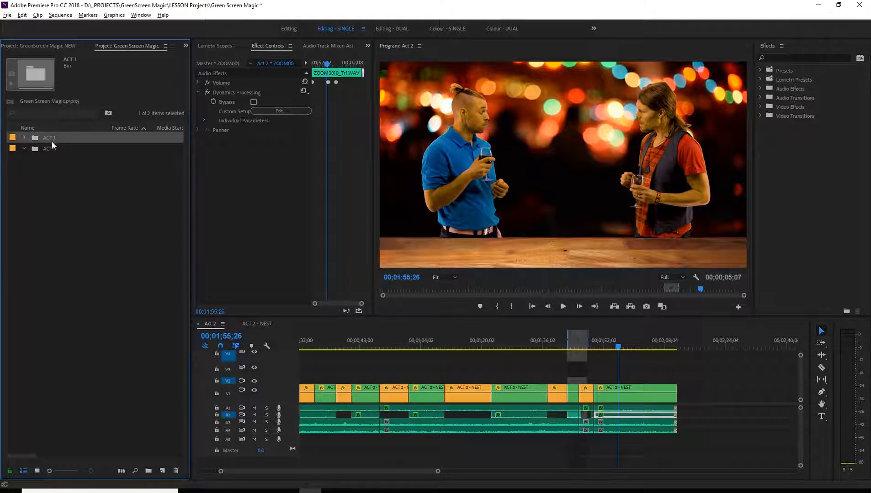
Switch to the GreenScreen Magic NEW project and collapse its ACT 2 and Welcome/Intro bins.
left_click(48, 147)
left_click(58, 191)
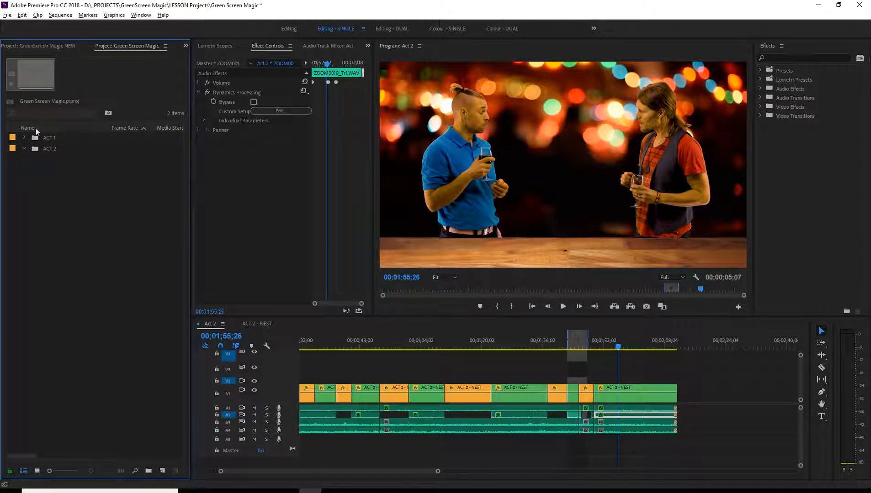
left_click(42, 46)
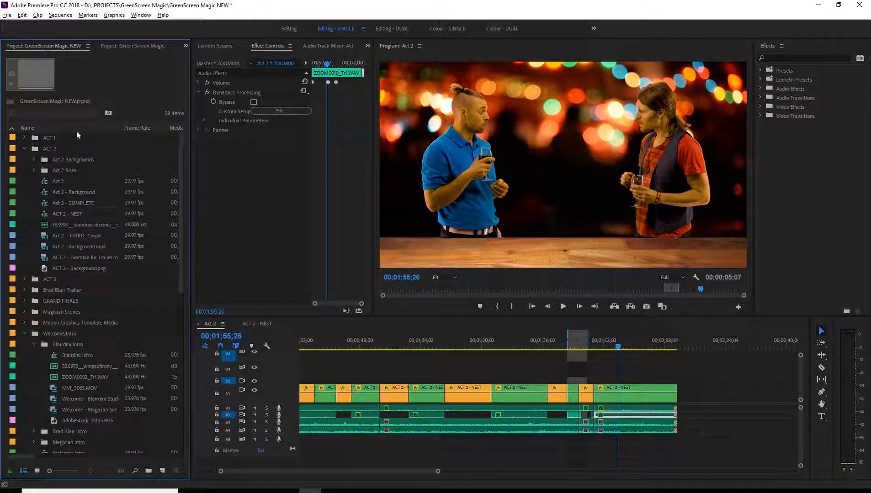
left_click(25, 149)
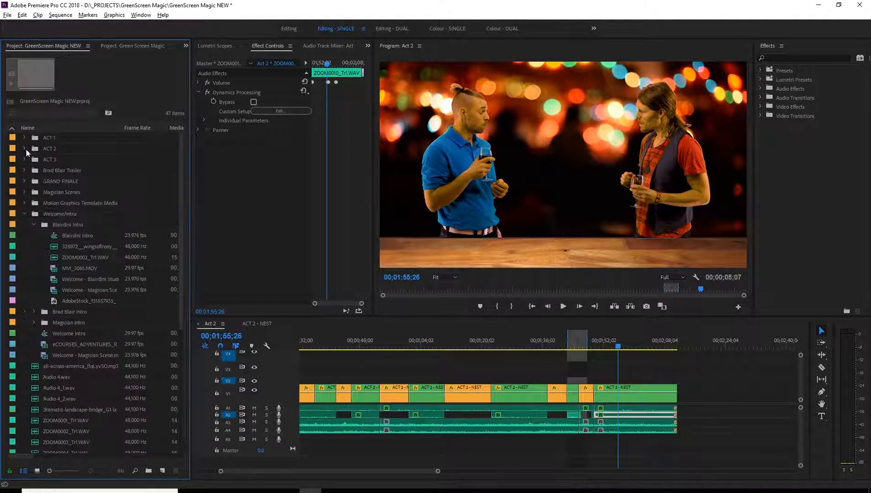
left_click(25, 214)
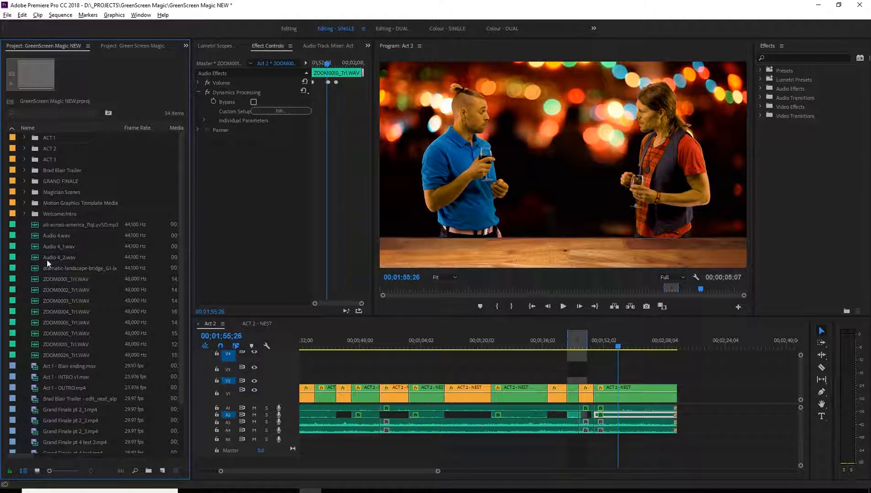
Examine the Magician Scenes bin and the loose media files listed in the GreenScreen Magic NEW project.
scroll(47, 260, "down", 3)
scroll(114, 301, "up", 3)
left_click(25, 192)
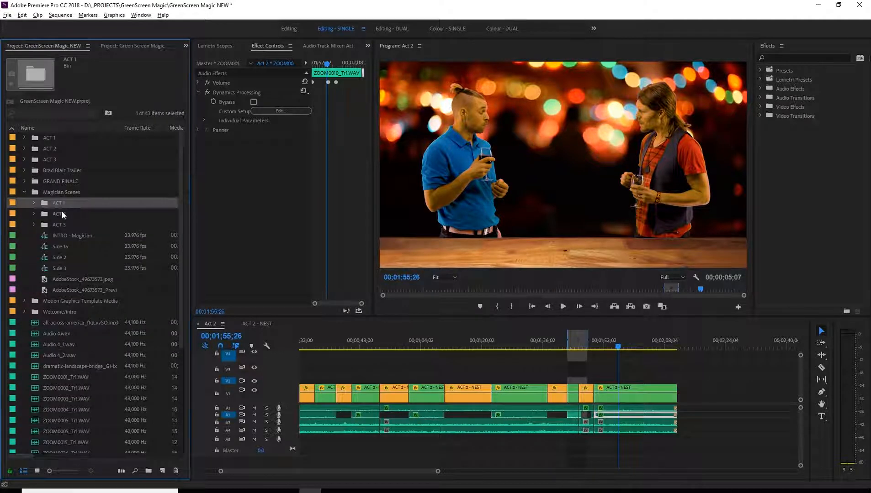
left_click(62, 223)
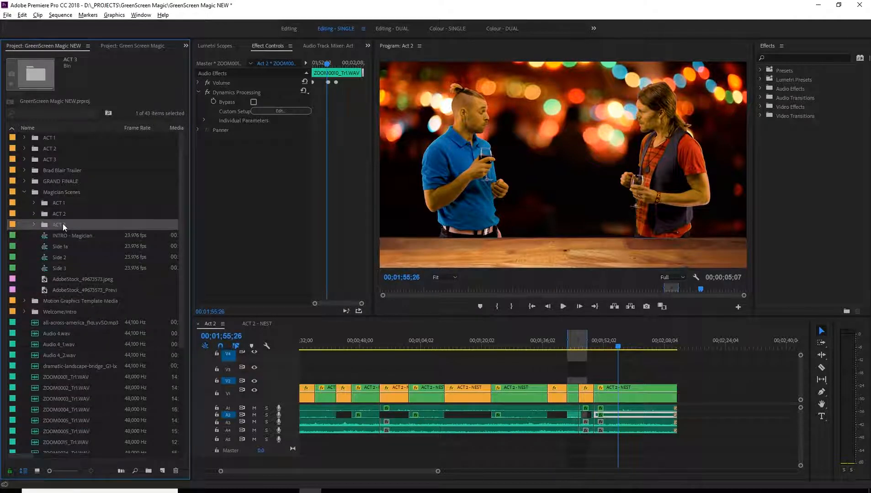
left_click(25, 192)
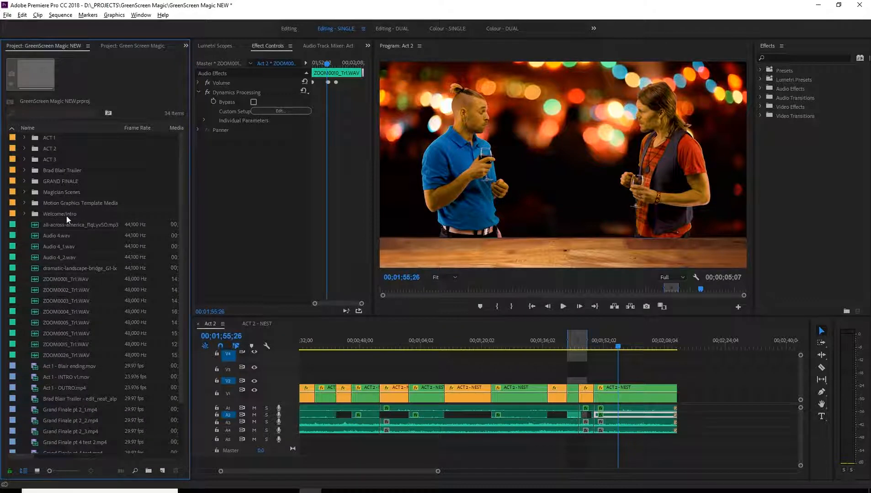
scroll(92, 256, "down", 4)
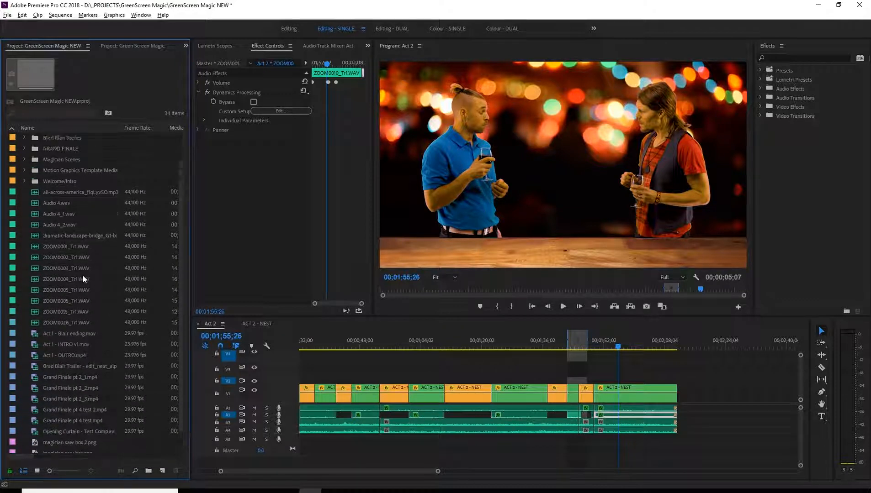
scroll(73, 414, "down", 1)
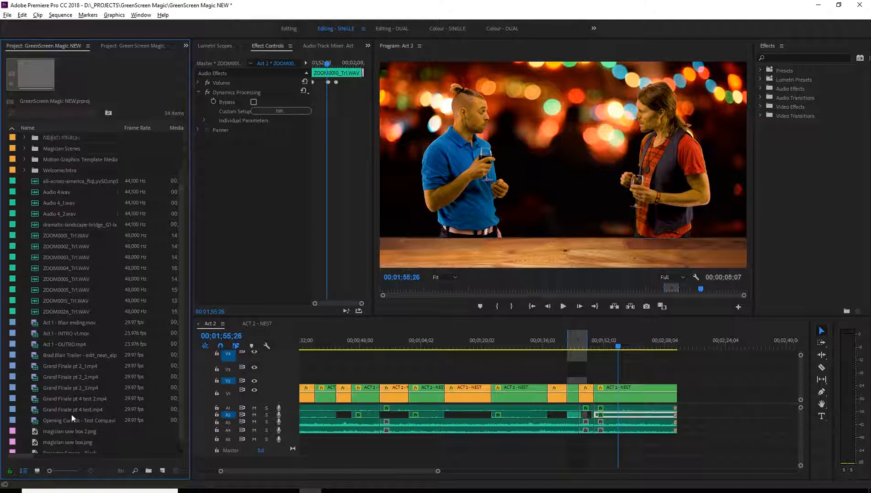
scroll(76, 380, "up", 5)
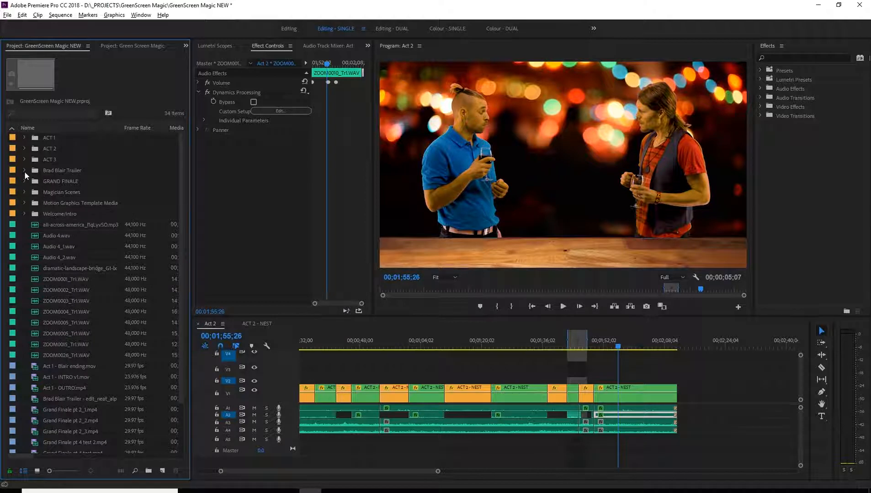
Examine the contents of the ACT 3 bin and its SFX sub-bin, collapsing both when finished.
left_click(24, 159)
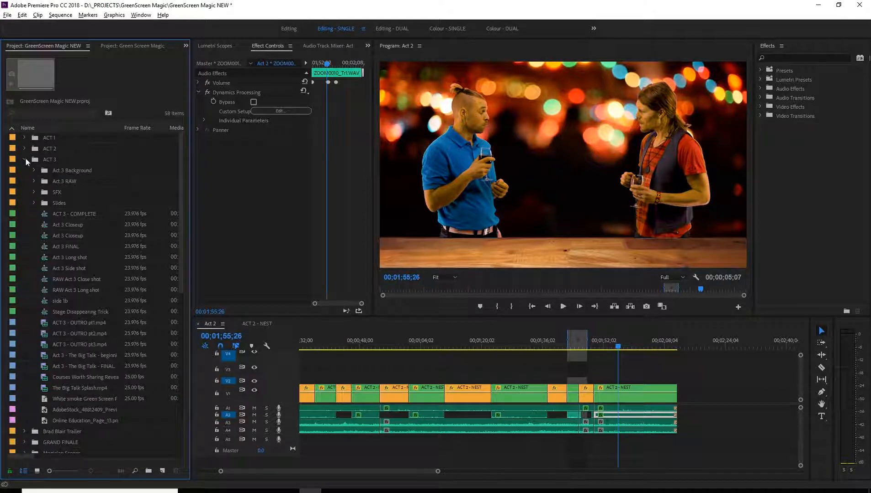
left_click(34, 193)
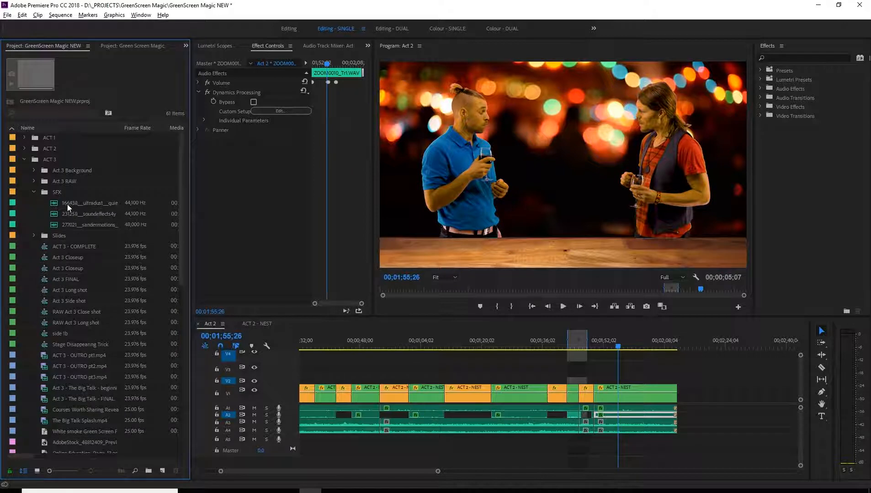
left_click(34, 192)
left_click(24, 159)
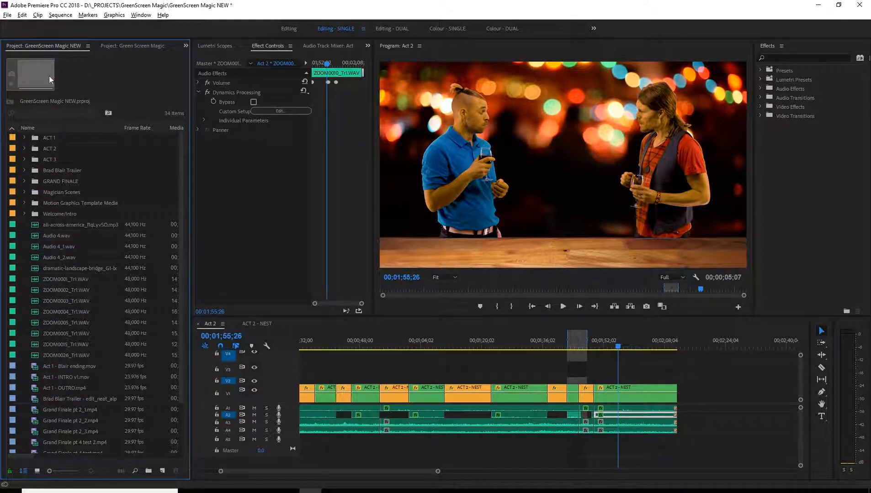
Compare the bin structure of the Green Screen Magic project with that of GreenScreen Magic NEW.
left_click(121, 46)
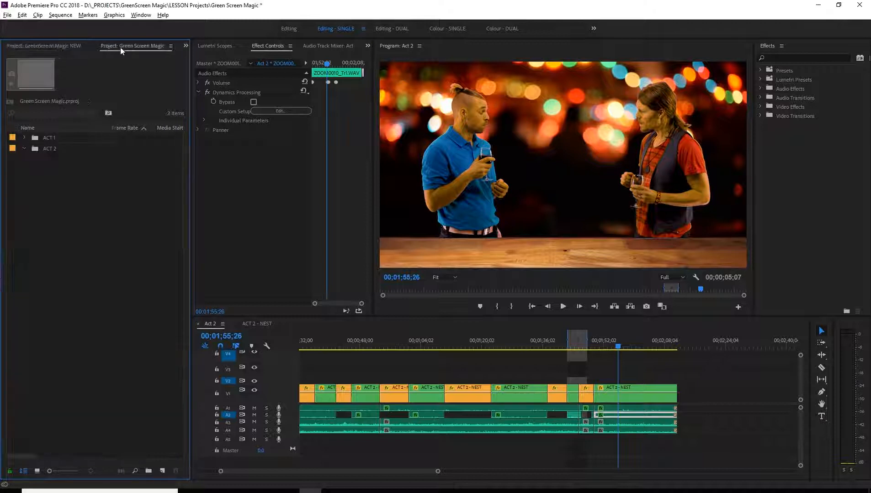
left_click(50, 49)
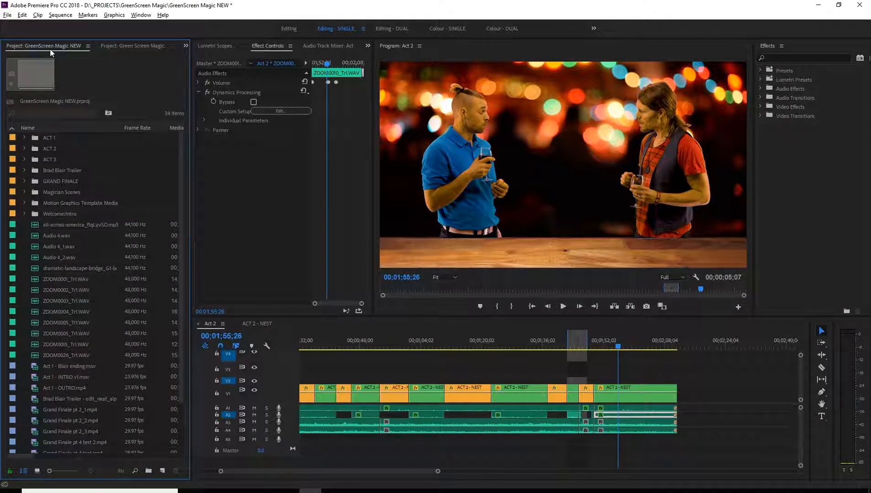
left_click(120, 47)
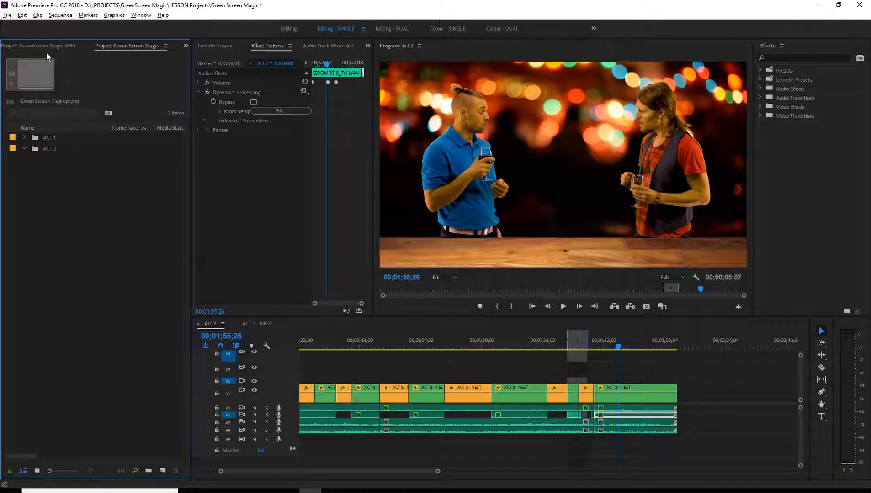
left_click(40, 46)
left_click(126, 47)
Import all files from the LESSON MATERIAL\ACT 2 folder into the ACT 2 bin of the Green Screen Magic project.
left_click(49, 151)
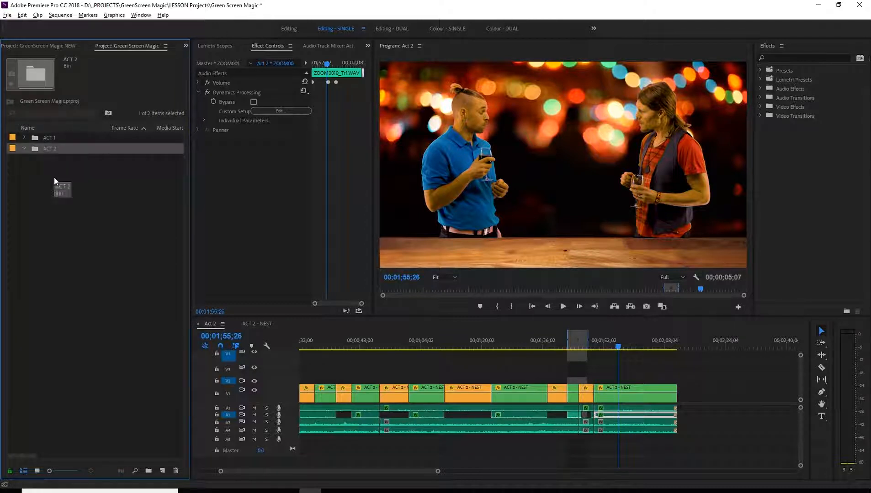
right_click(48, 152)
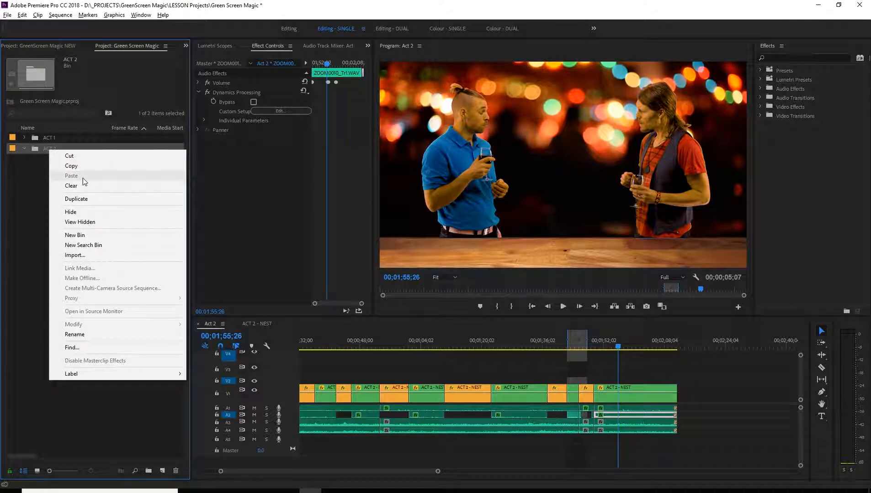
left_click(90, 255)
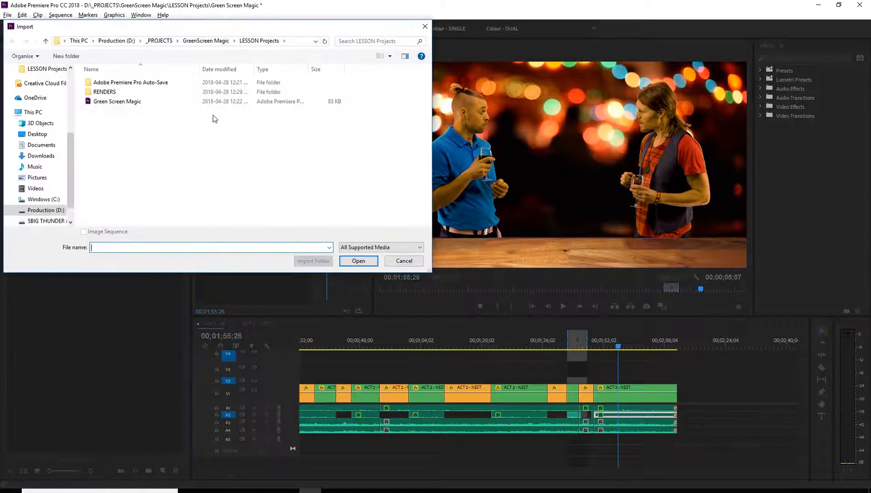
left_click(207, 42)
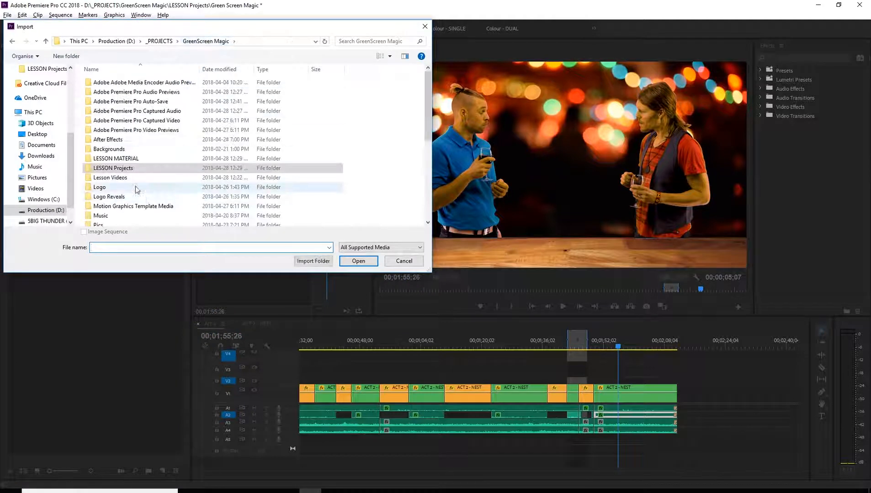
double_click(116, 159)
left_click(104, 93)
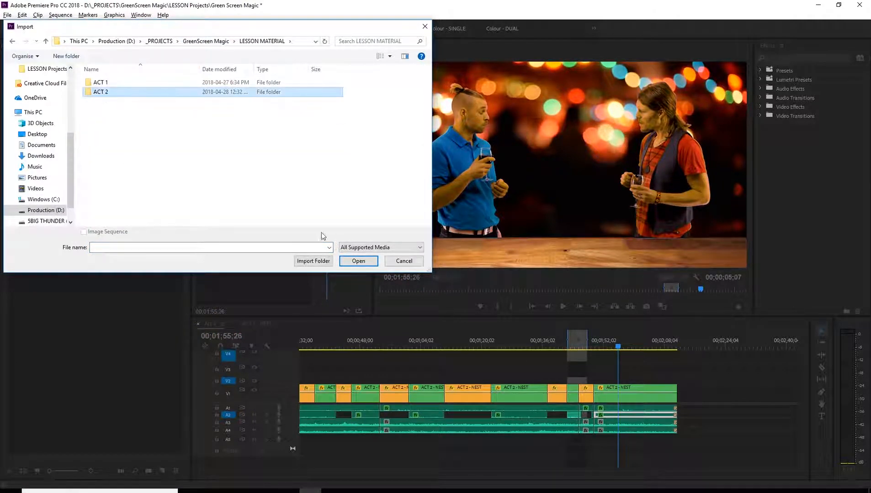
double_click(95, 93)
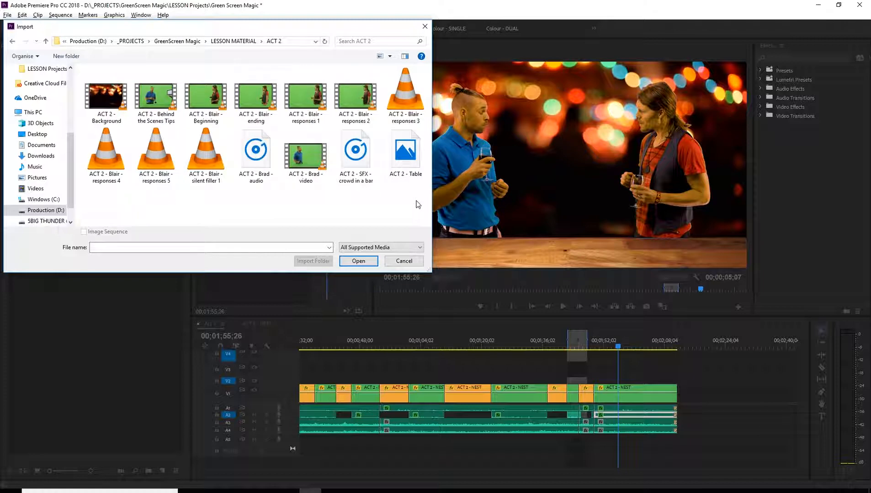
left_click_drag(414, 205, 120, 114)
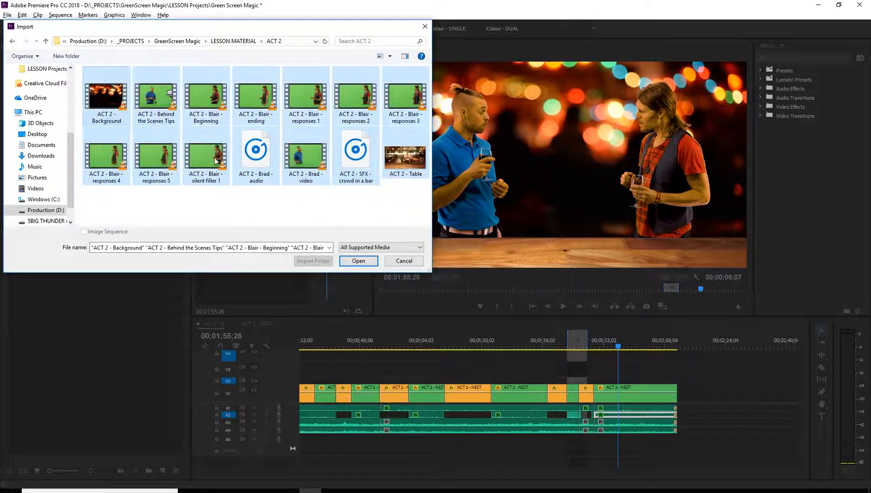
left_click(358, 261)
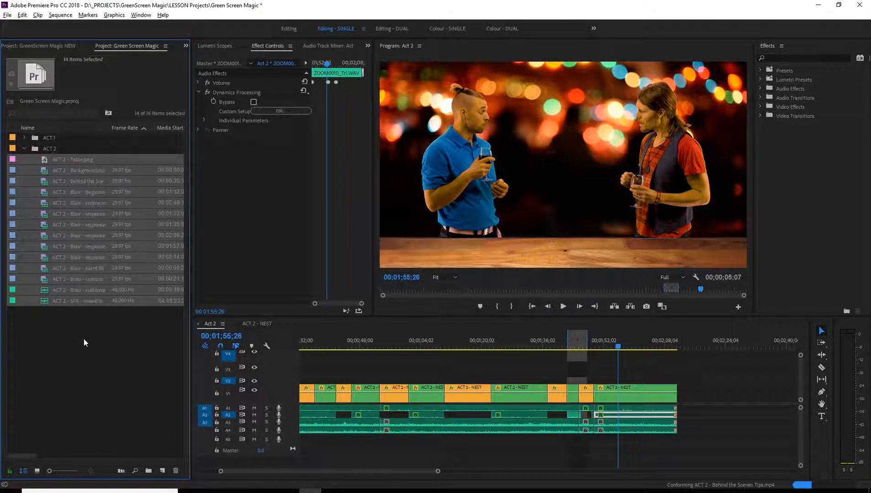
left_click(89, 336)
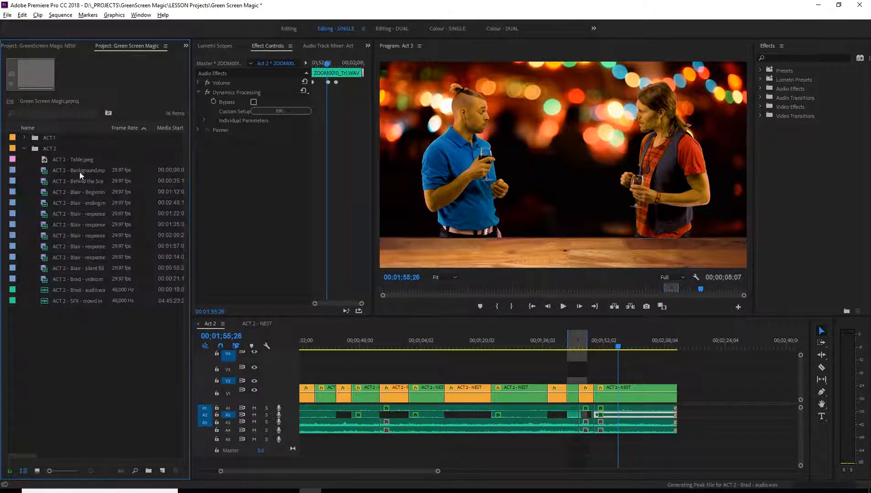
Open the ACT 2 - Table.jpeg still image in the Source Monitor for viewing.
left_click(75, 158)
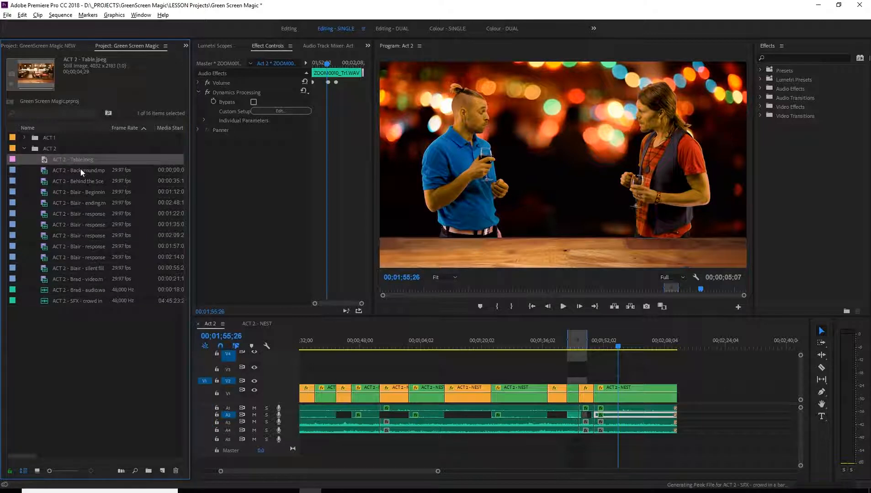
double_click(60, 161)
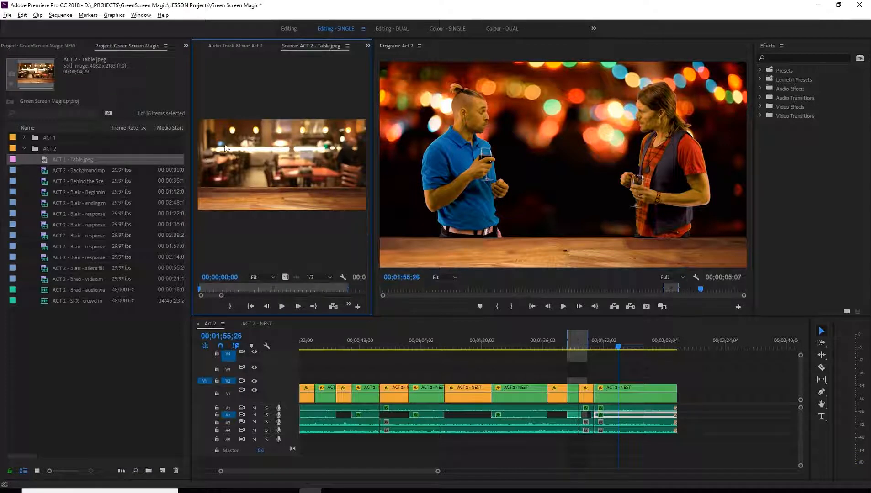
key("ctrl+s")
Load ACT 2 - Background.mp4 into the Source Monitor and scrub through it to 00;01;08;02.
left_click(113, 168)
left_click_drag(81, 169, 265, 278)
left_click_drag(200, 290, 281, 288)
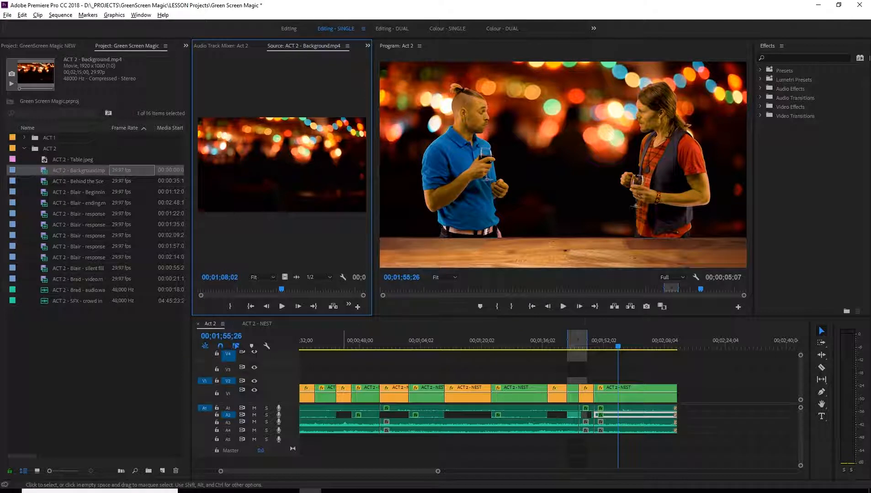
Load ACT 2 - Behind the Scenes Tips.mp4 into the Source Monitor and scrub to 00:00:53:18.
double_click(49, 180)
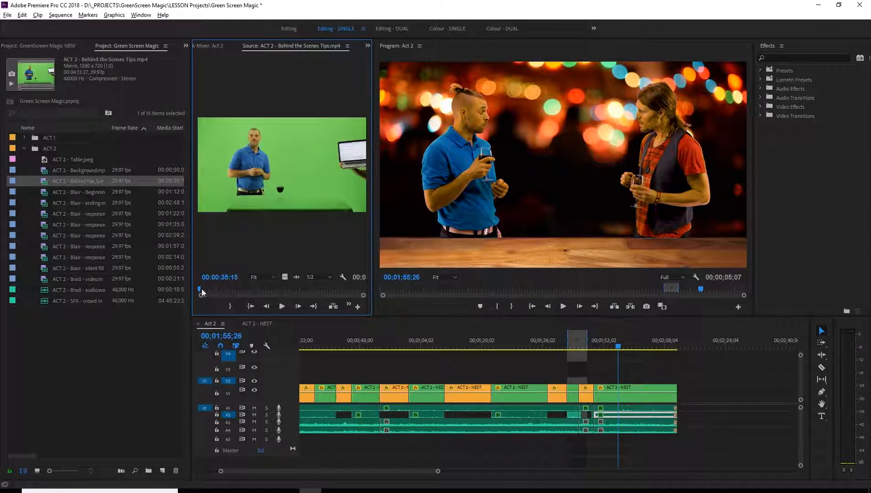
mouse_move(201, 290)
left_mouse_down()
mouse_move(299, 291)
mouse_move(200, 289)
left_mouse_up()
left_click_drag(200, 288, 210, 288)
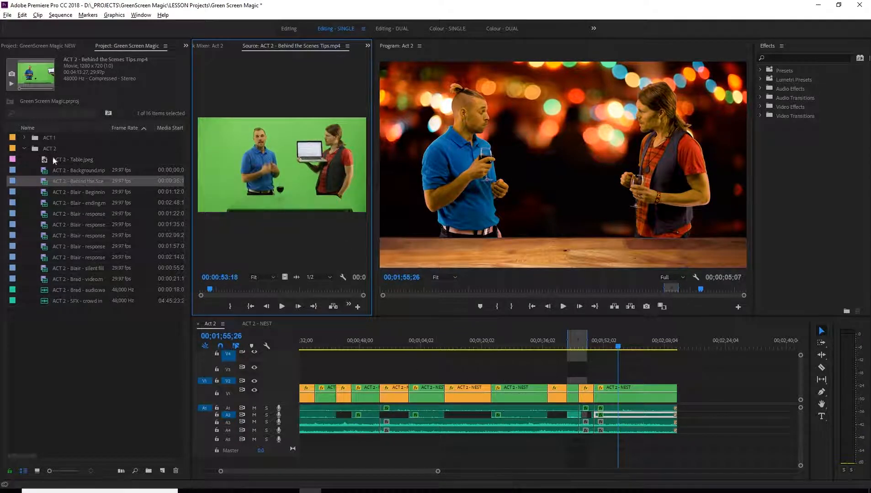
Place the Behind the Scenes Tips clip on V1 after the last clip of the Act 2 sequence and play part of it.
left_click(76, 181)
left_click_drag(75, 179, 691, 394)
left_click(693, 348)
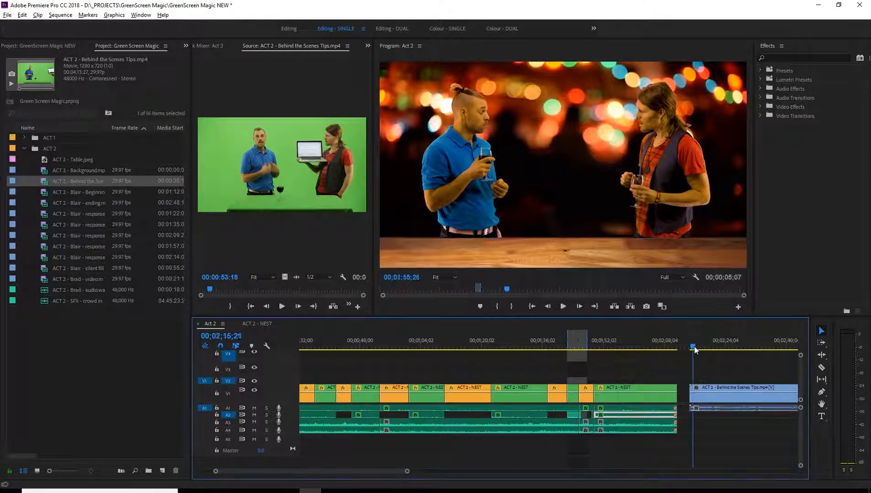
key("space")
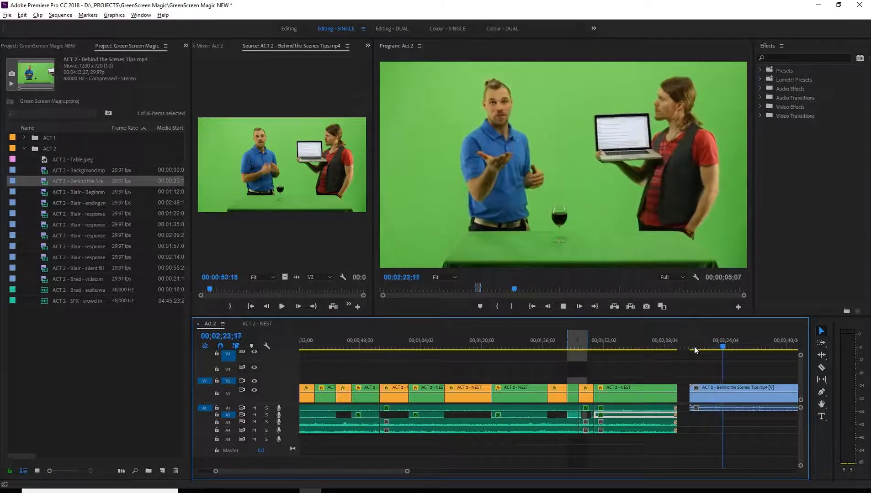
key("space")
Delete the Behind the Scenes Tips clip from the end of the Act 2 sequence.
left_click(715, 390)
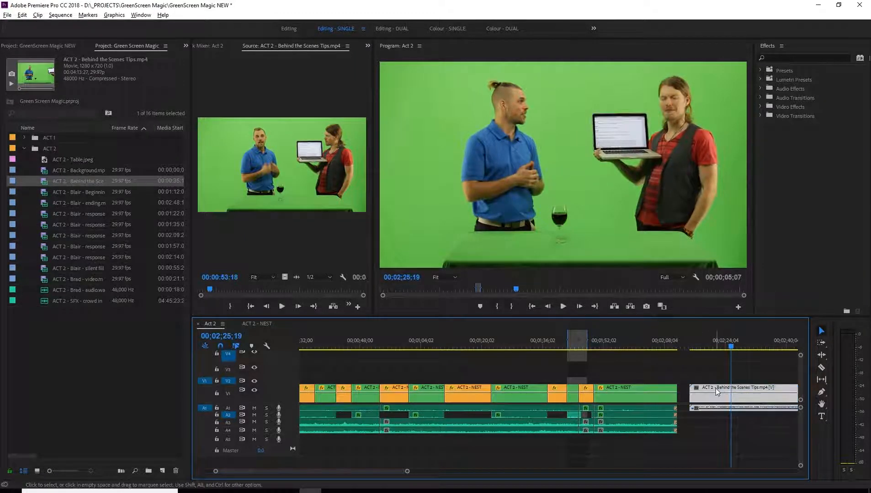
key("Delete")
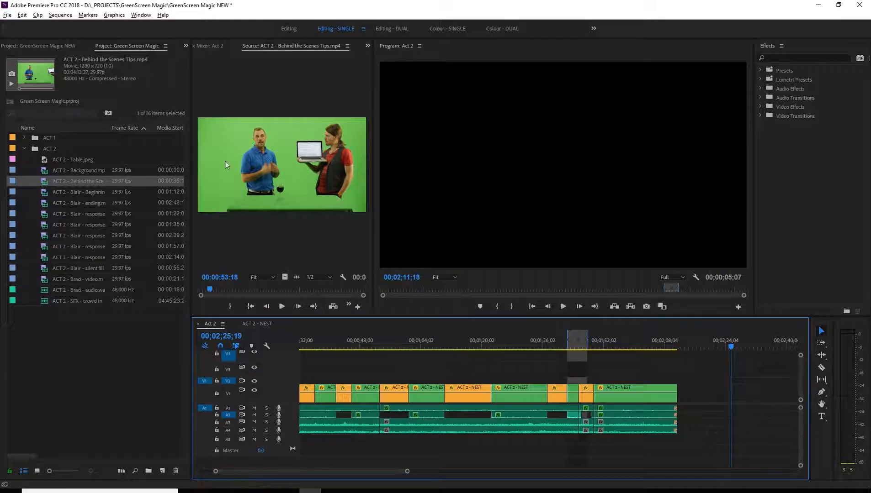
Widen the project's Name column to read the full file names and look through the ACT 2 clips from Blair - Beginning to Brad - video.
left_click(78, 190)
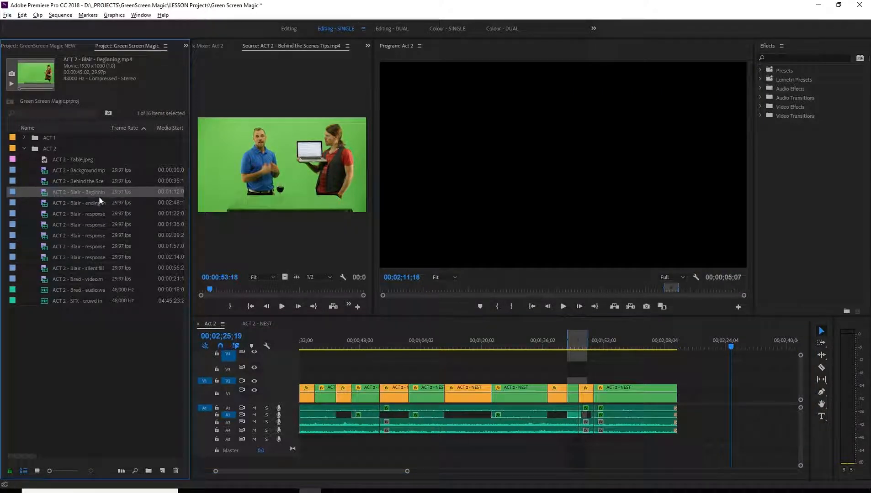
left_click_drag(107, 127, 141, 127)
key("Down")
key("Down")
key("Down")
key("Down")
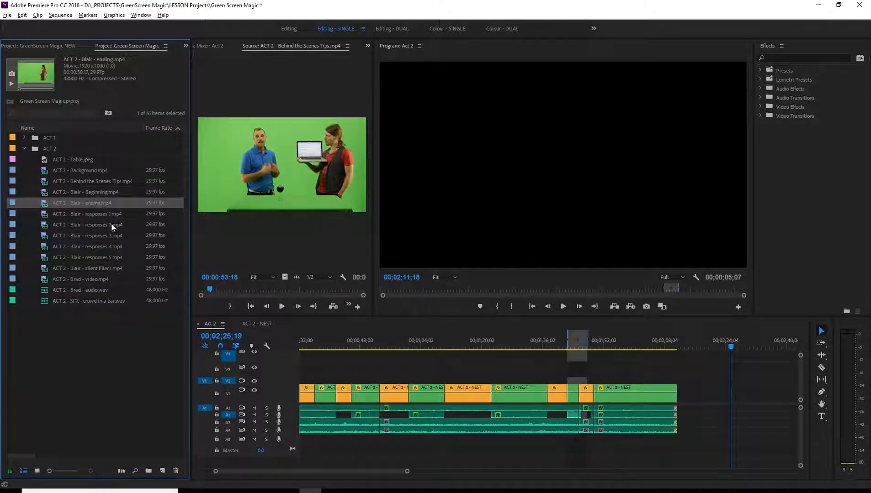
key("Down")
key("Down")
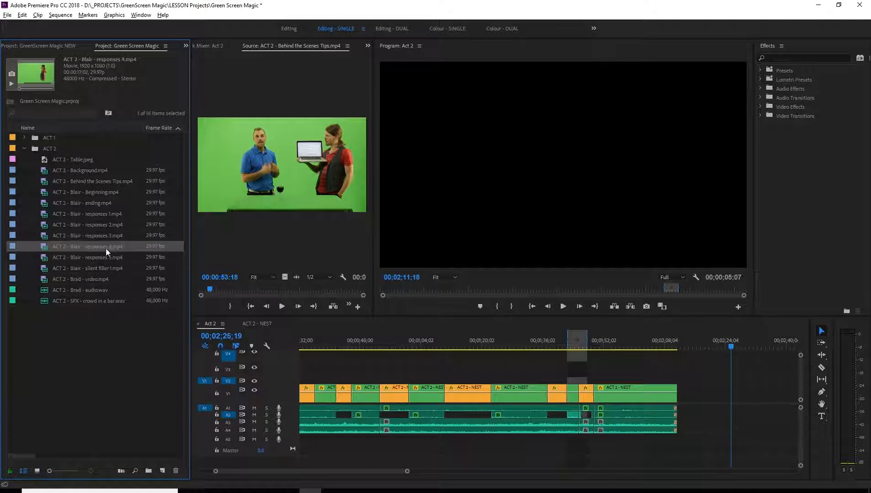
left_click(97, 269)
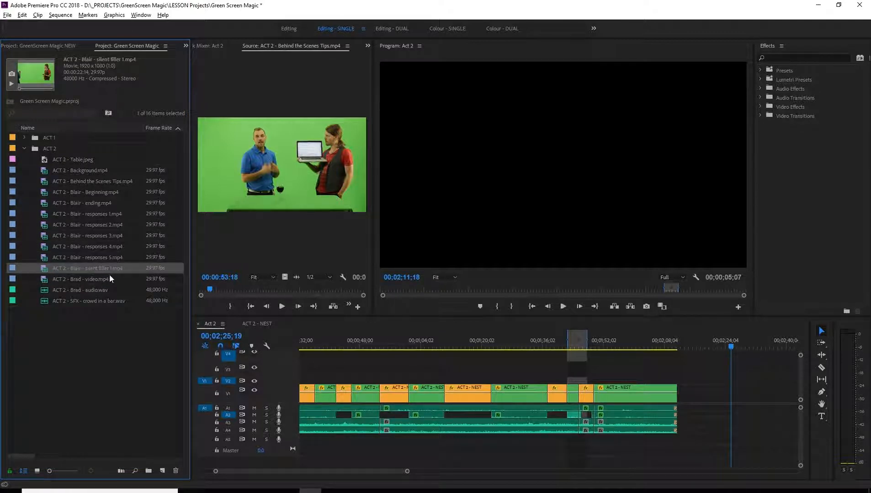
left_click(94, 279)
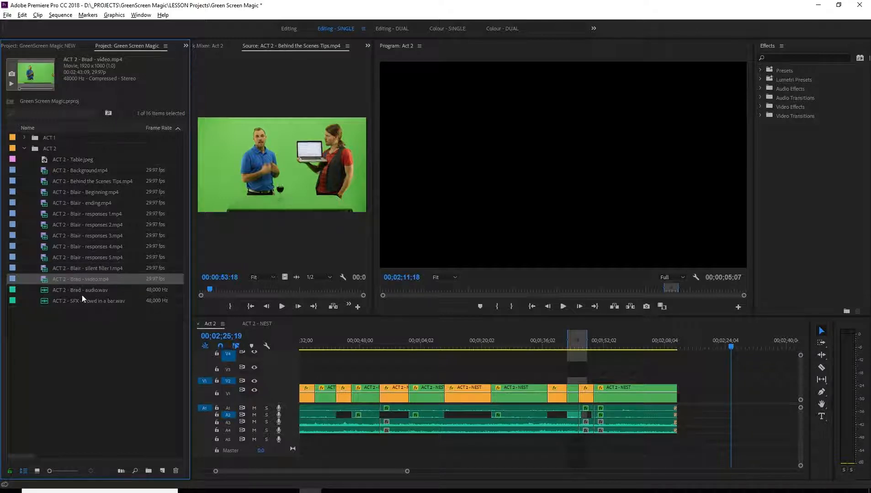
left_click(80, 313)
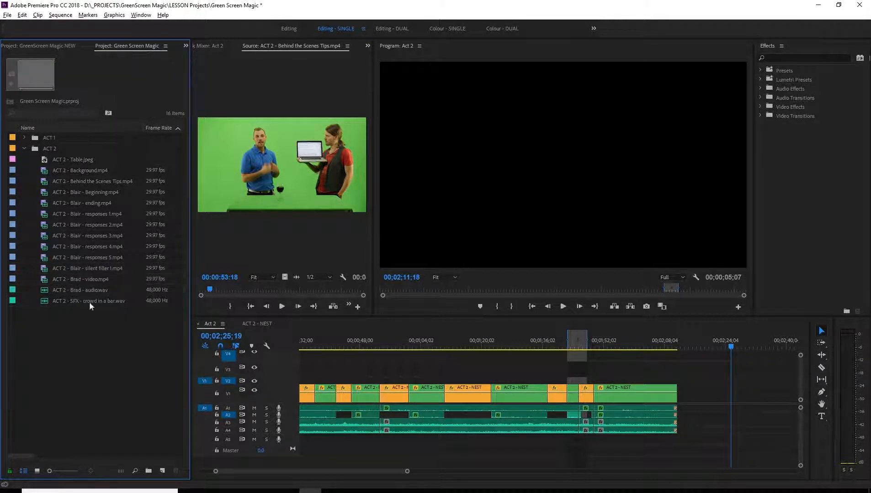
Create a bin named ACT 2 Supplied and move it into the ACT 2 bin.
left_click(48, 147)
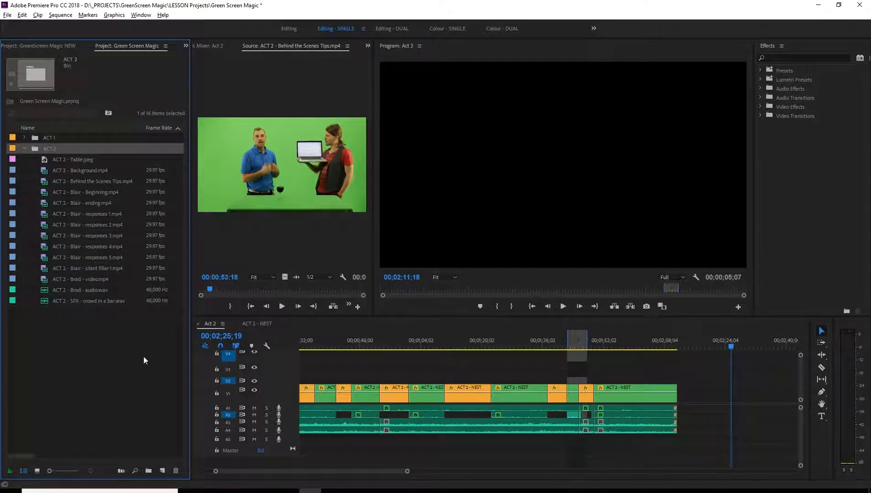
left_click(163, 471)
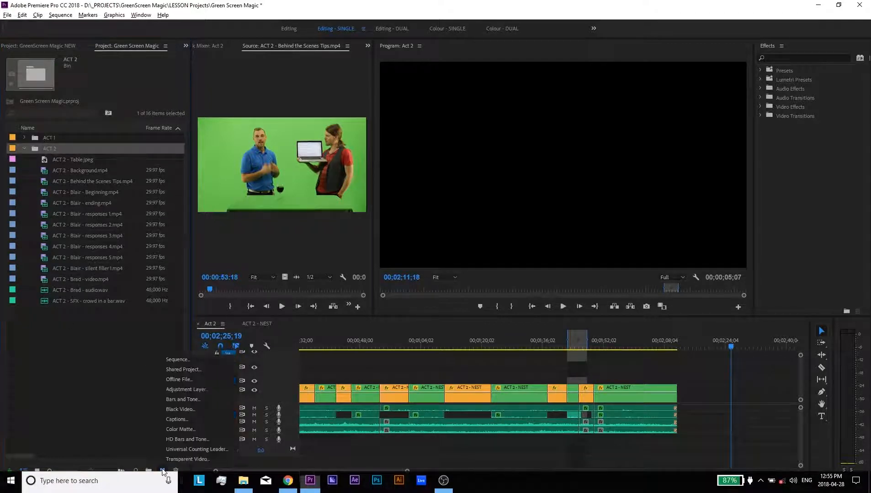
left_click(137, 457)
left_click(149, 470)
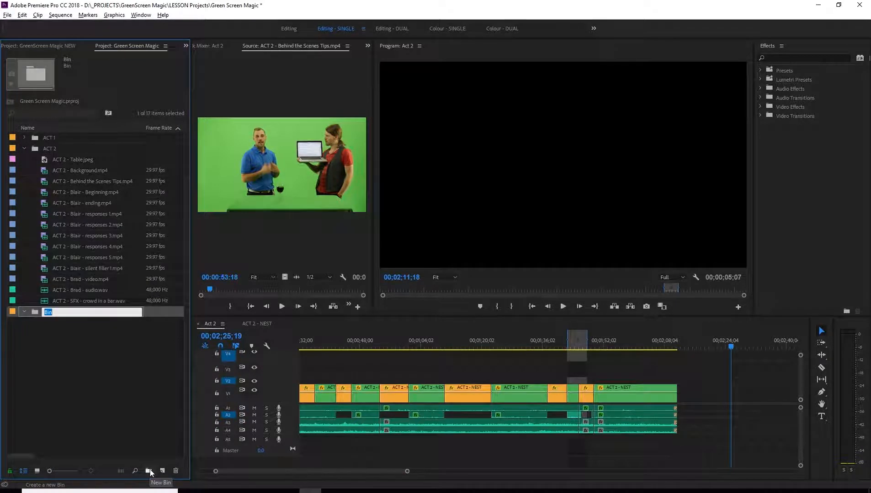
type("ACT 2 Supplied")
key("Return")
left_click_drag(41, 304, 49, 147)
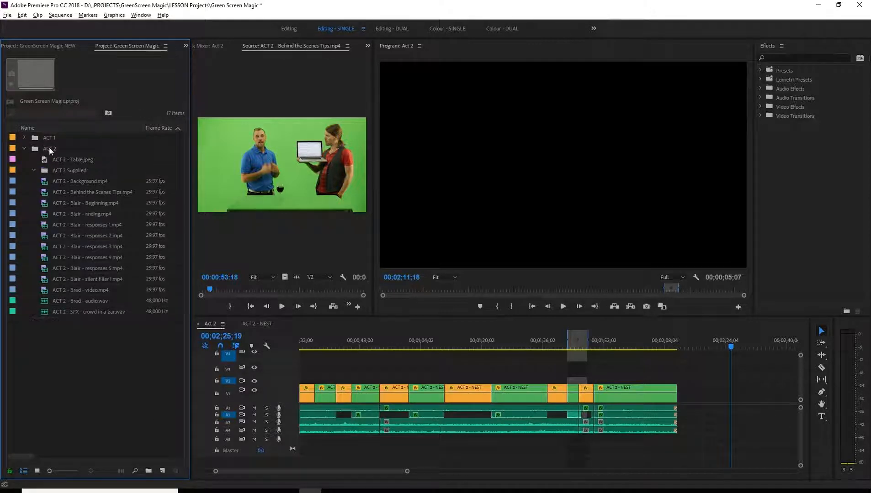
Move ACT 2 - Table.jpeg and all the other ACT 2 video and audio files into the ACT 2 Supplied bin.
left_click(79, 159)
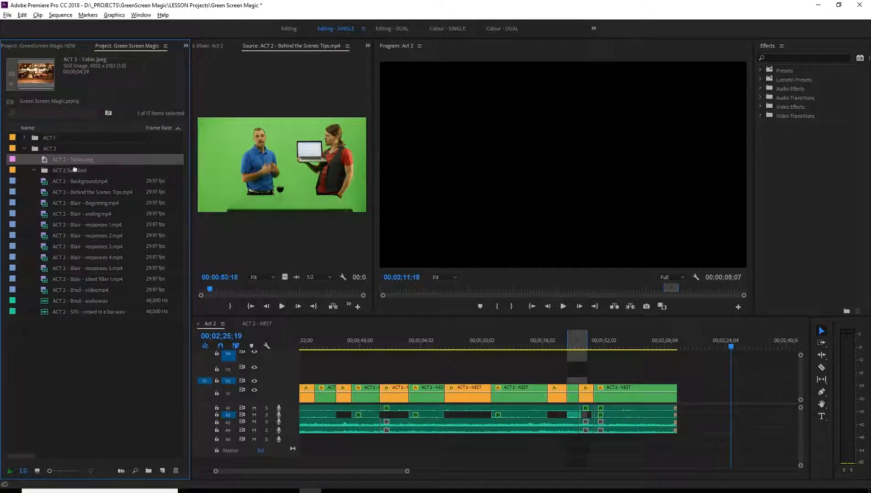
left_click_drag(74, 170, 76, 170)
left_click(82, 182)
left_click(86, 312, "shift")
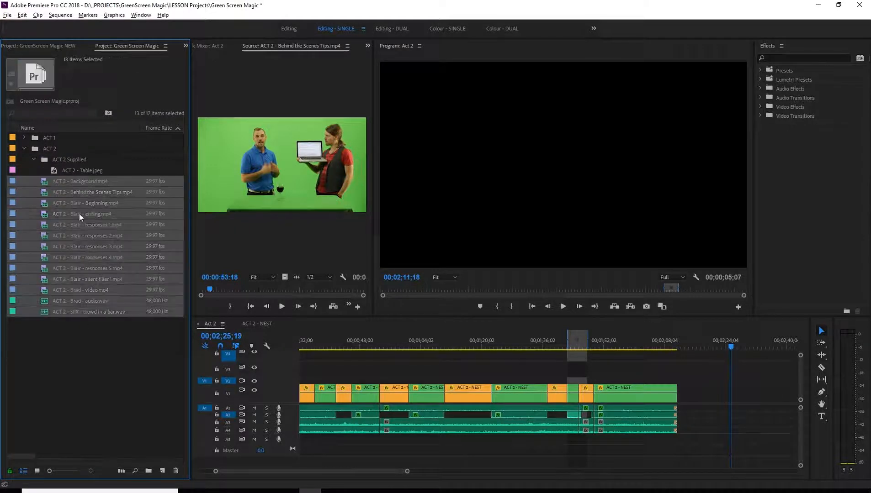
left_click_drag(79, 214, 85, 170)
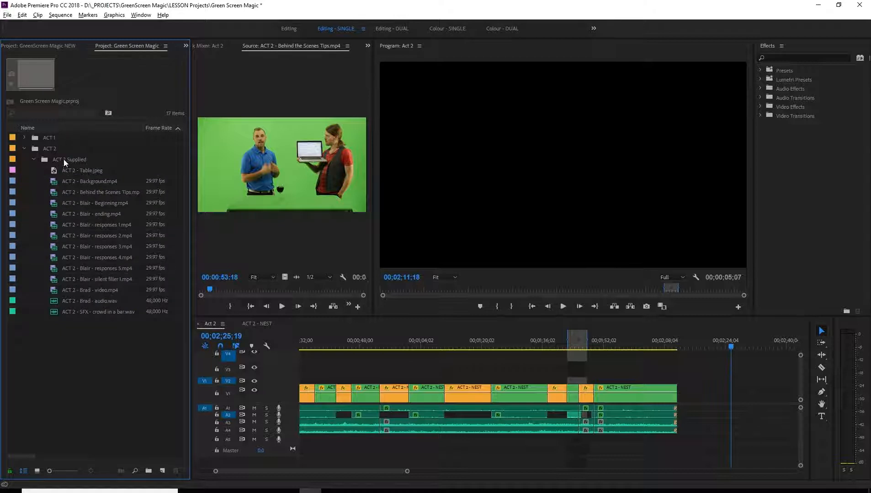
Create a second bin named ACT 2 RAW inside the ACT 2 bin.
left_click(42, 145)
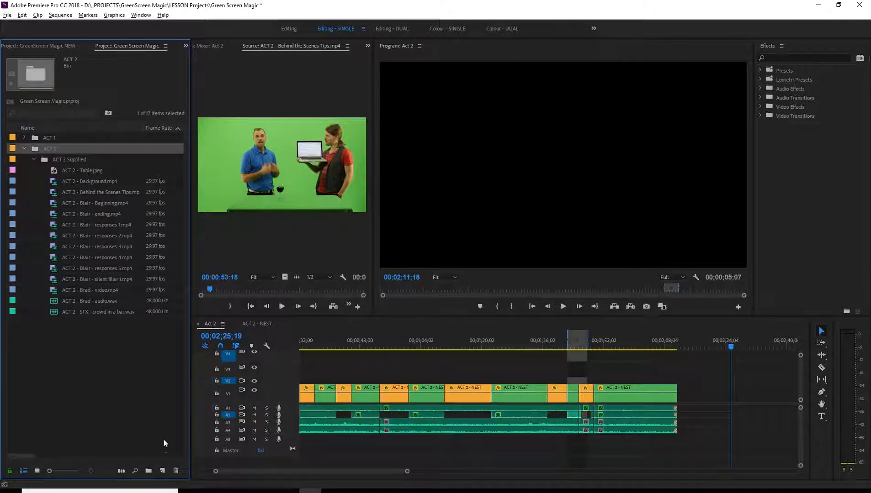
left_click(148, 468)
type("AC")
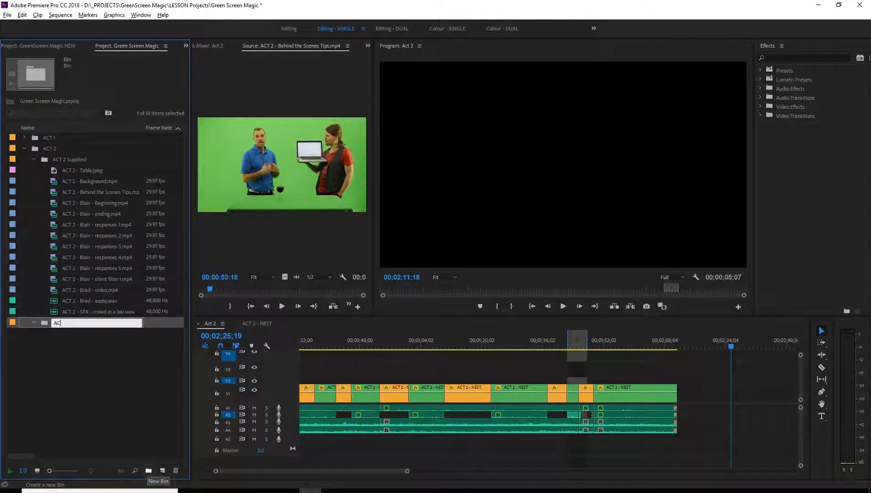
type("T 2 RAW")
key("Return")
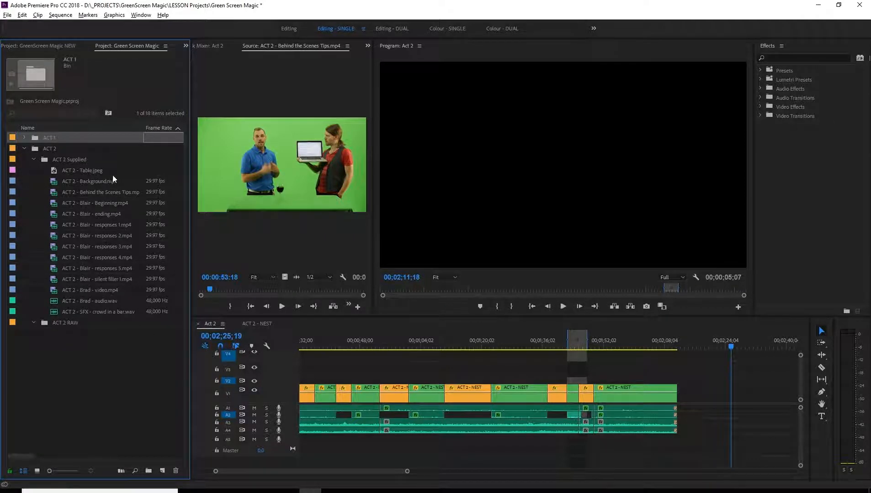
Move ACT 2 - Brad - video.mp4 and ACT 2 - Brad - audio.wav into the ACT 2 RAW bin.
left_click(105, 329)
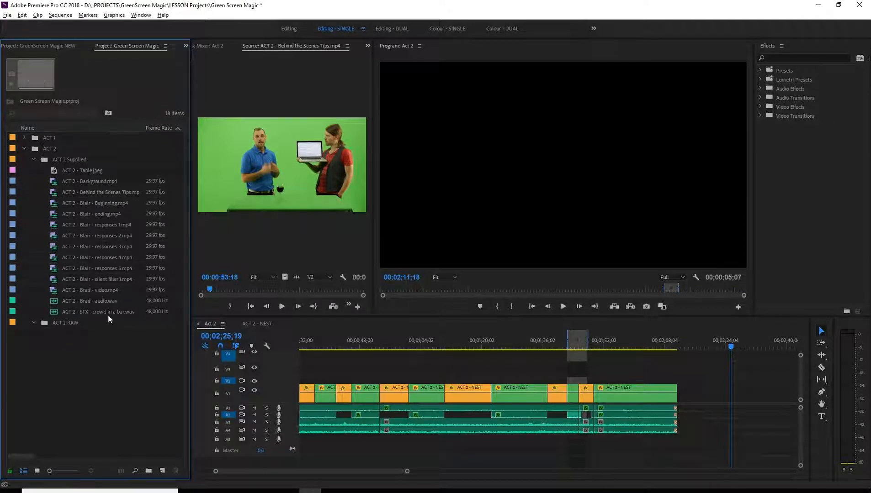
left_click(102, 287)
left_click_drag(96, 291, 67, 323)
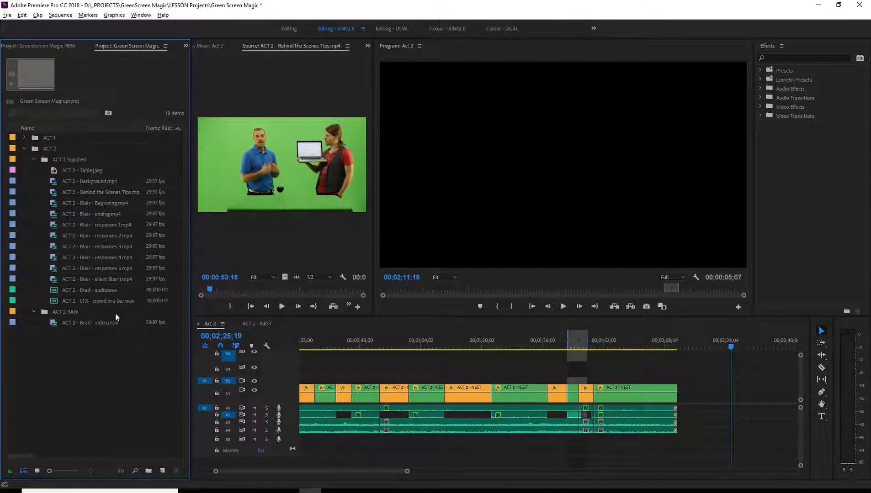
left_click_drag(106, 290, 73, 312)
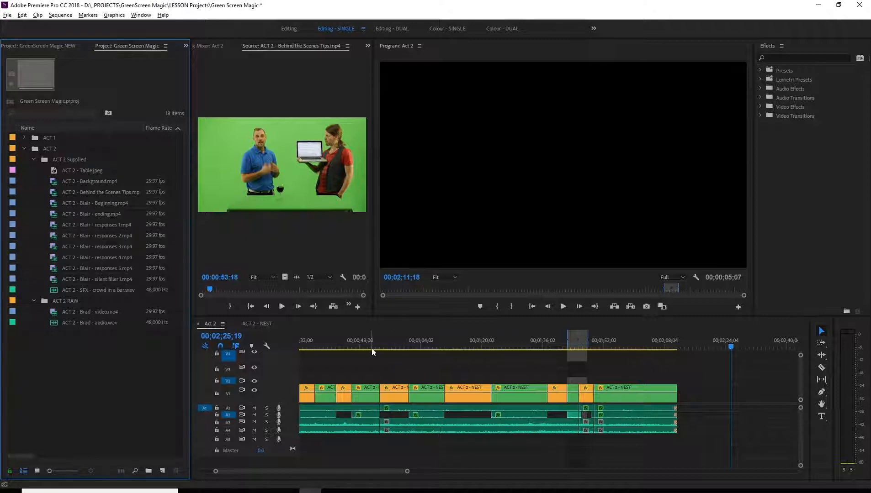
View the finished Act 2 sequence at 00;00;09;23 and check the Behind the Scenes, Blair - Beginning and Background clips in the Green Screen Magic project.
left_click_drag(371, 348, 323, 347)
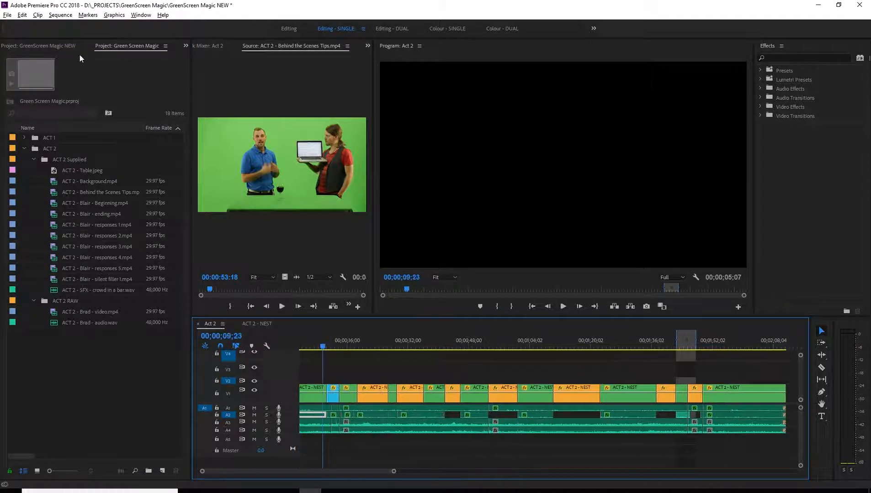
left_click(53, 46)
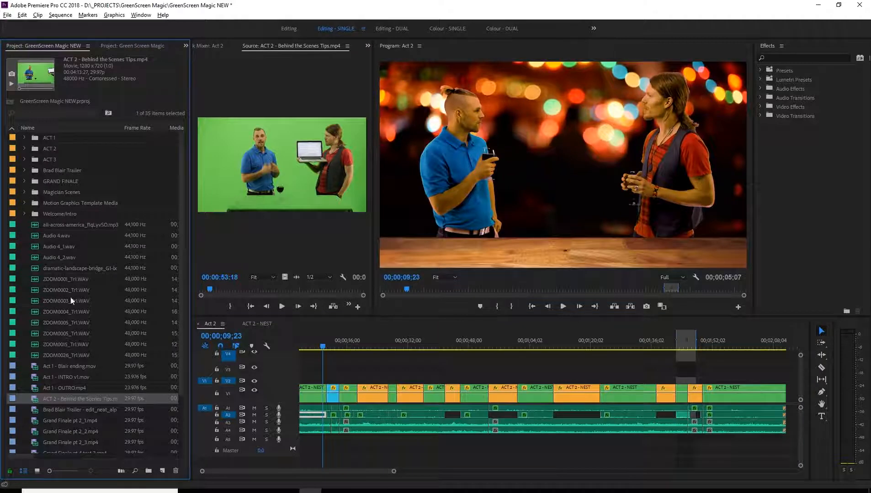
left_click(134, 47)
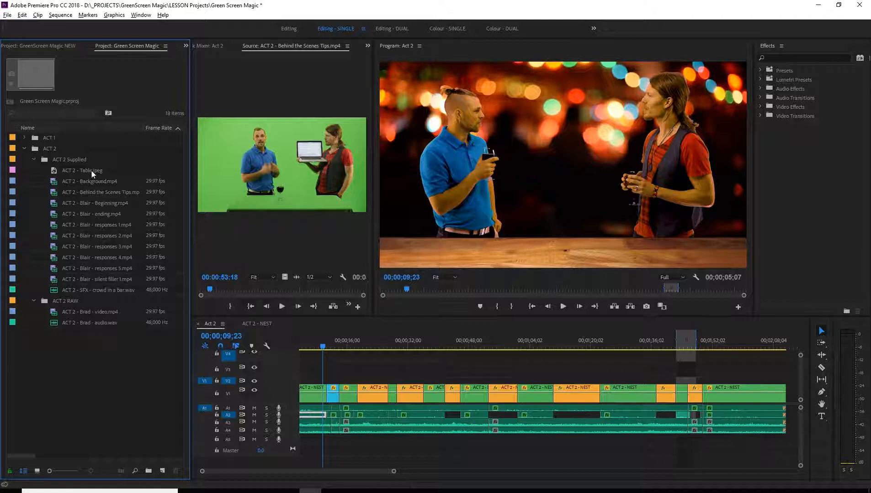
left_click(97, 191)
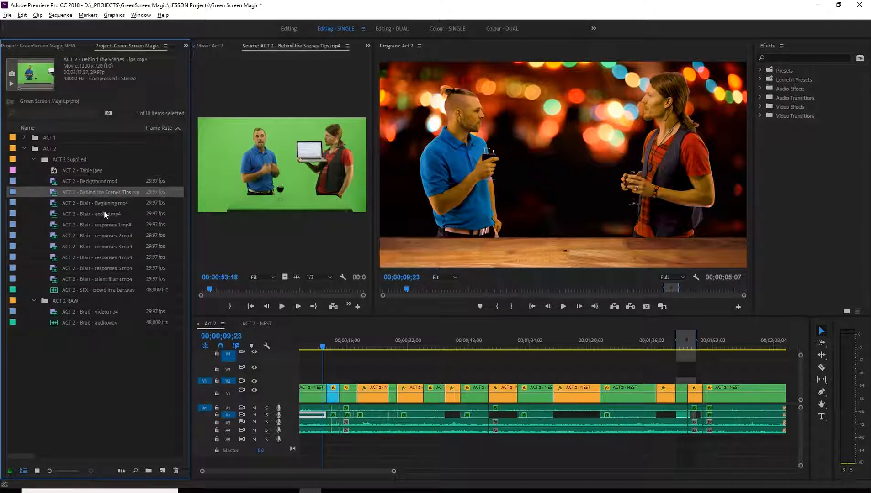
left_click(101, 203)
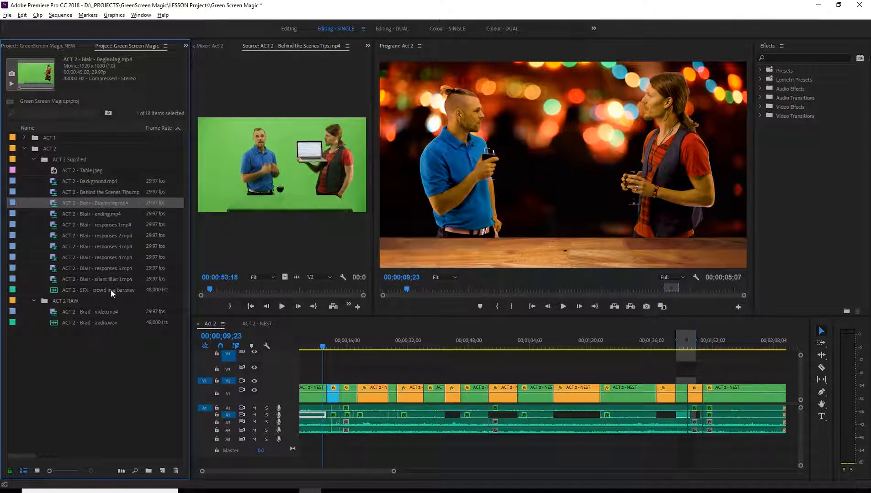
left_click(101, 182)
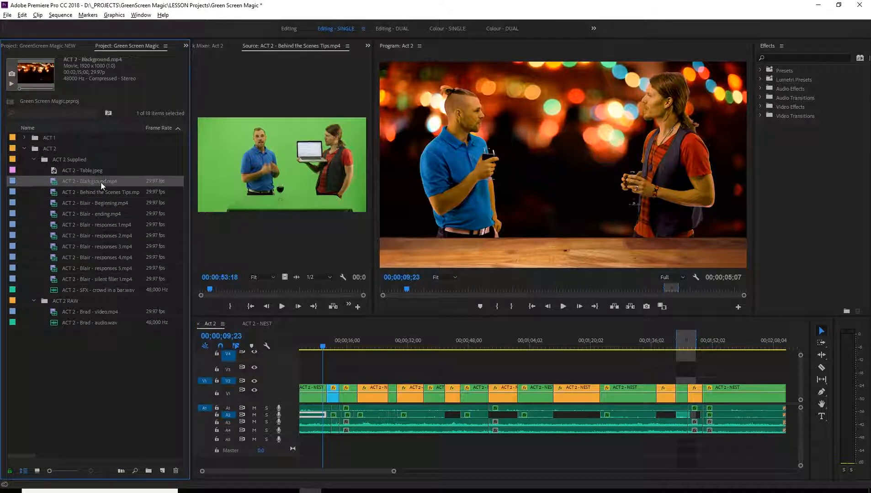
Create a sequence named Act 2 - Layered in the ACT 2 Supplied bin using the DSLR 1080p30 preset.
left_click(68, 159)
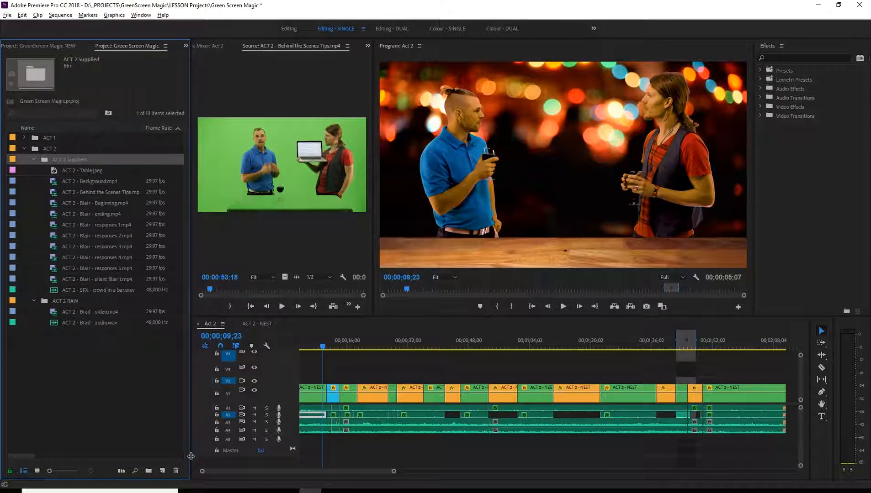
left_click(162, 474)
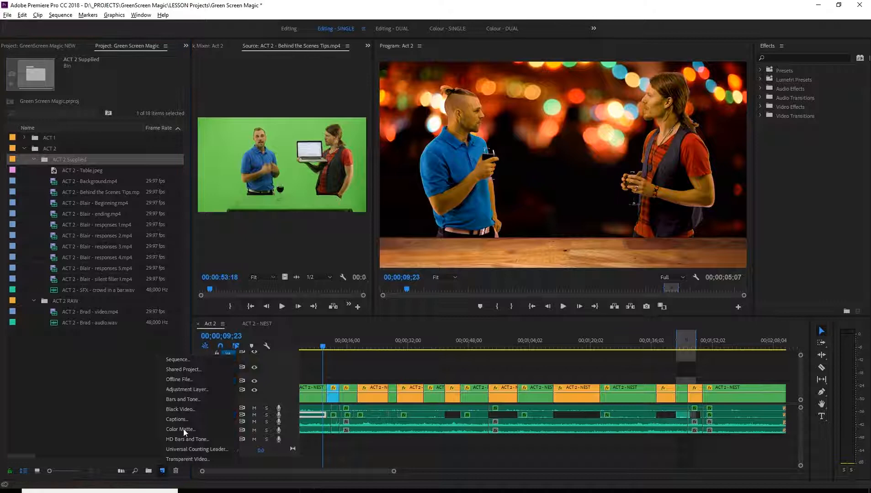
left_click(184, 359)
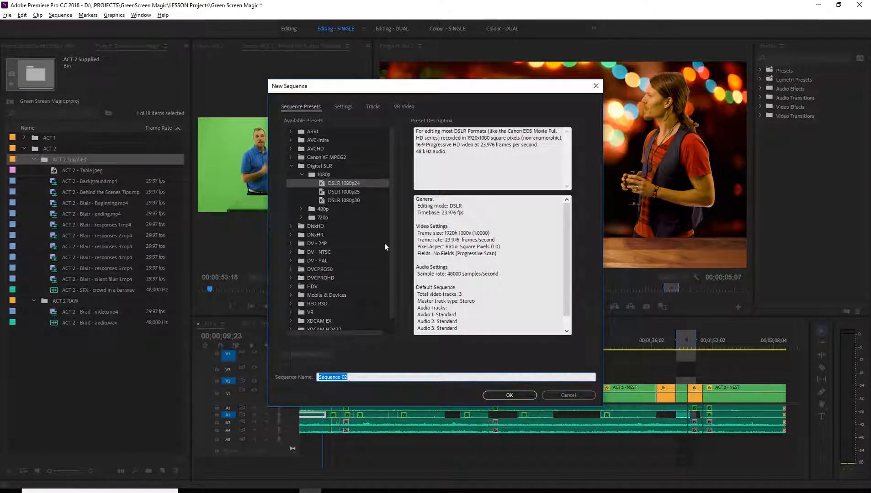
left_click(313, 166)
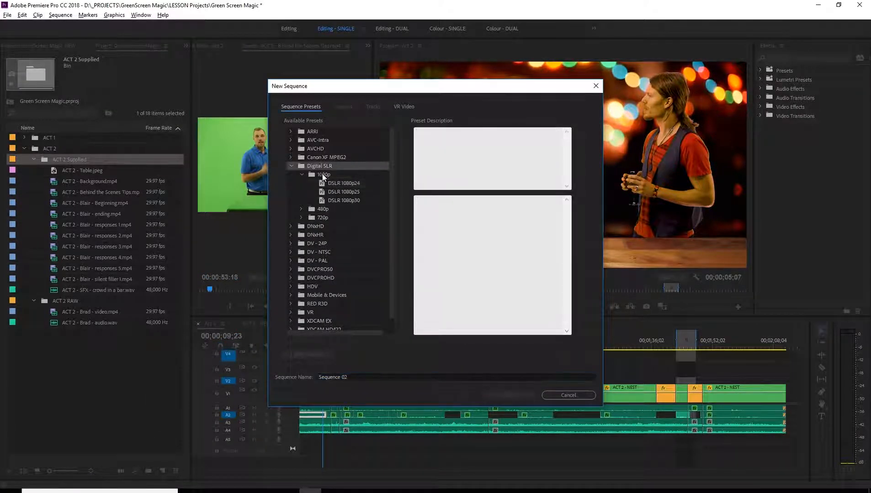
left_click(321, 174)
left_click(335, 185)
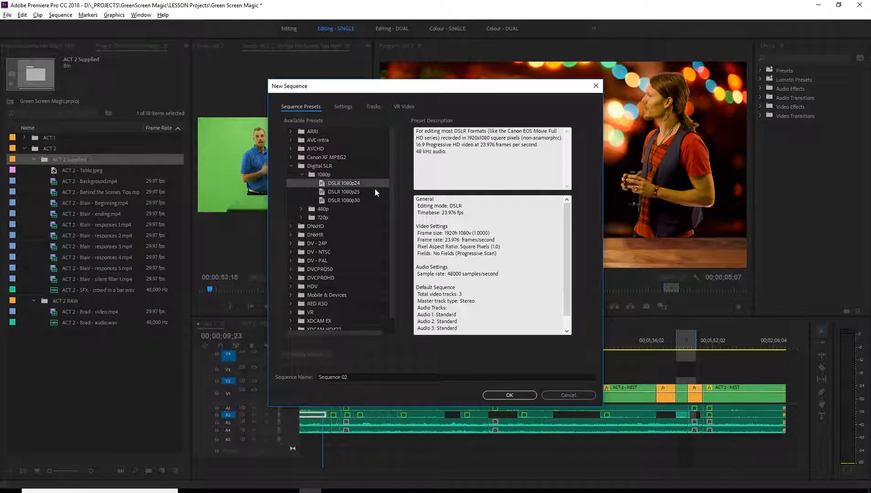
left_click(342, 201)
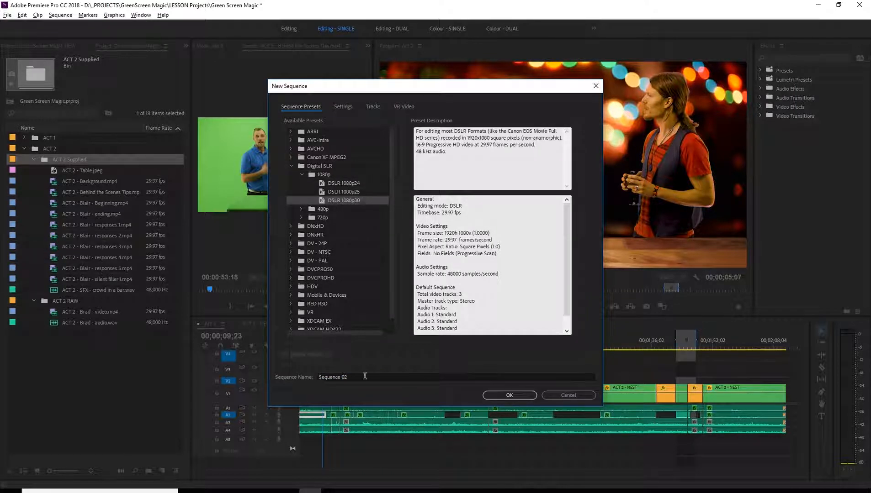
left_click(292, 378)
type("Act 2")
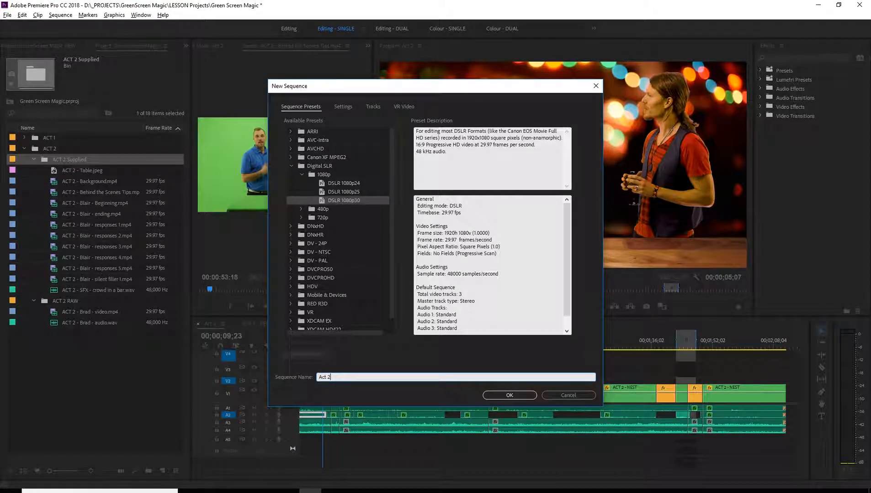
type(" - Layered")
key("Return")
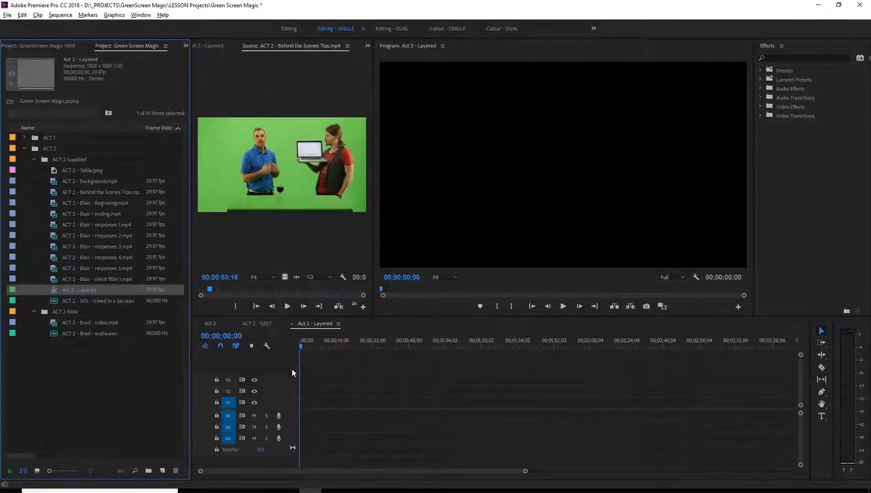
Place ACT 2 - Background.mp4 on V1 at the start of the Act 2 - Layered sequence.
left_click(83, 293)
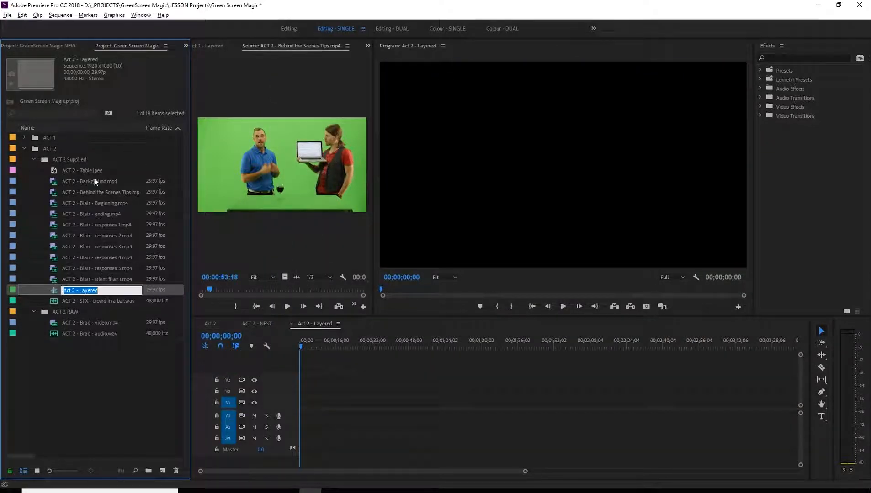
left_click(93, 181)
left_click_drag(97, 187, 301, 407)
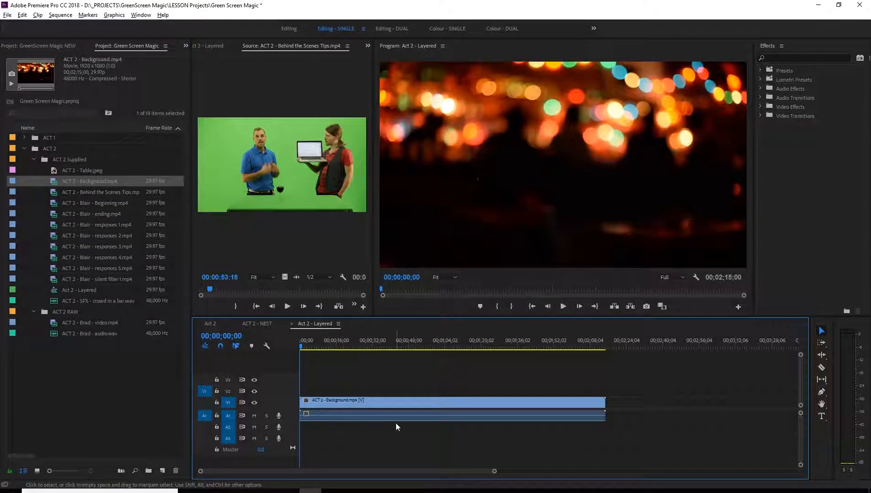
Scrub through the ACT 2 - Background.mp4 clip between the sequence start and about 43 seconds to examine the background footage.
left_click(410, 401)
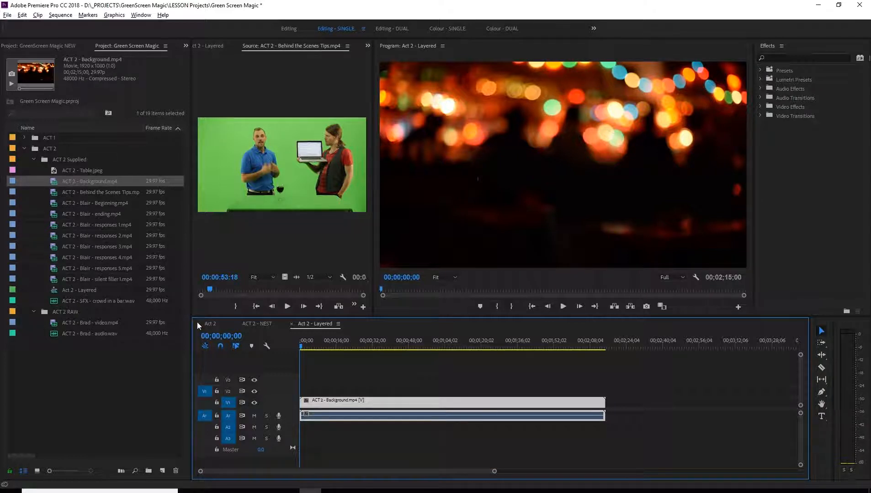
left_click(311, 347)
left_click_drag(314, 351, 295, 354)
left_click(93, 72)
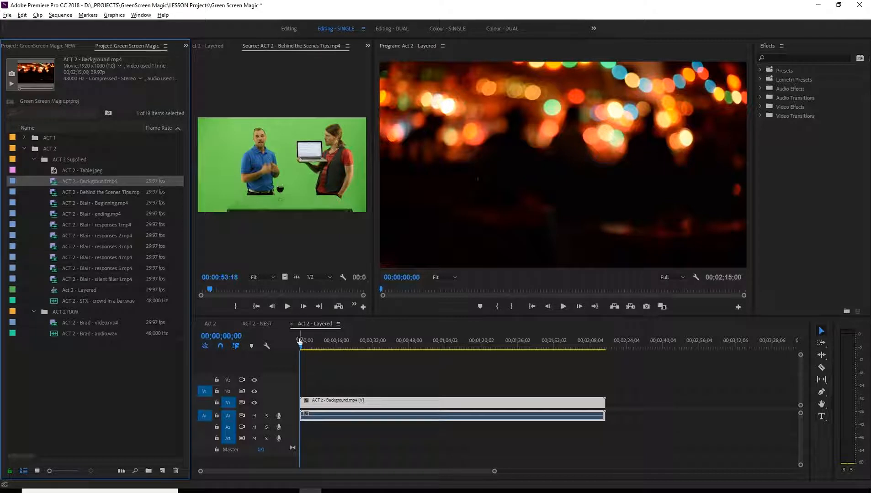
left_click_drag(301, 349, 397, 348)
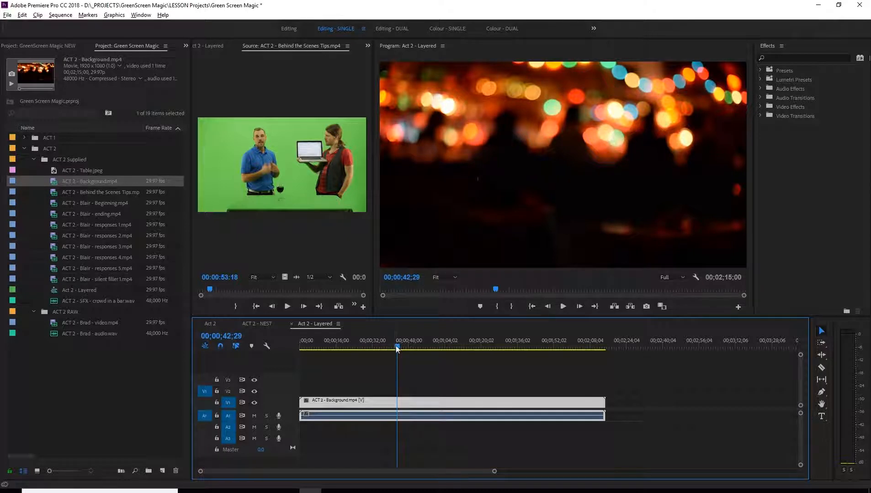
left_click_drag(397, 350, 347, 349)
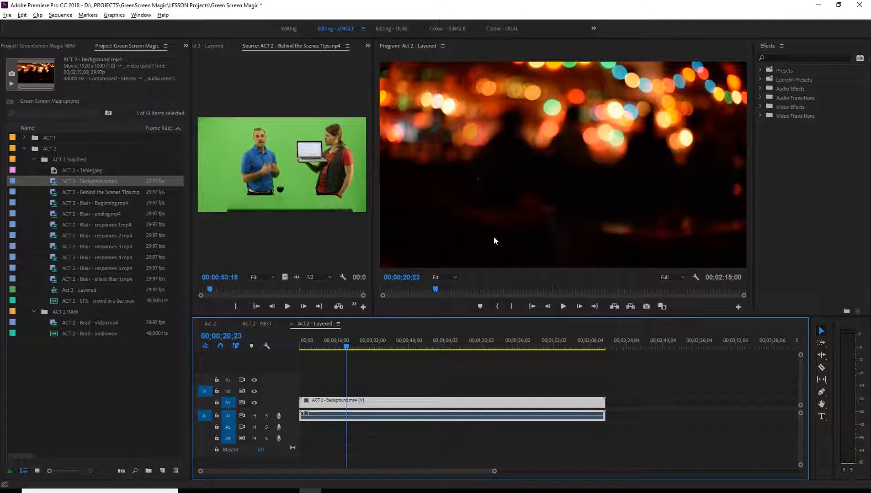
left_click_drag(346, 346, 397, 349)
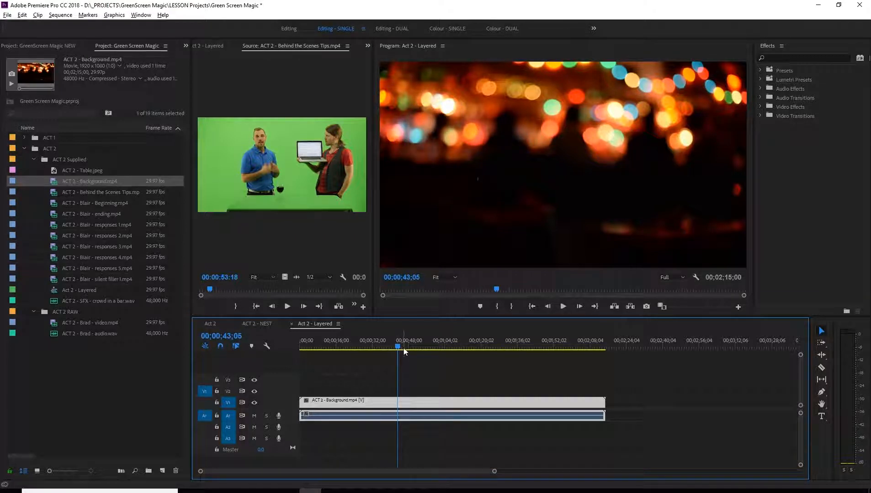
left_click_drag(398, 348, 373, 348)
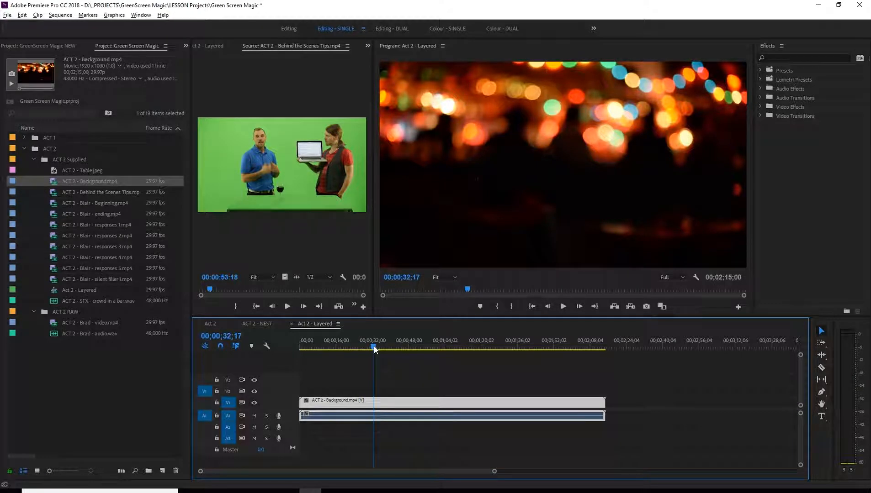
left_click_drag(373, 349, 372, 348)
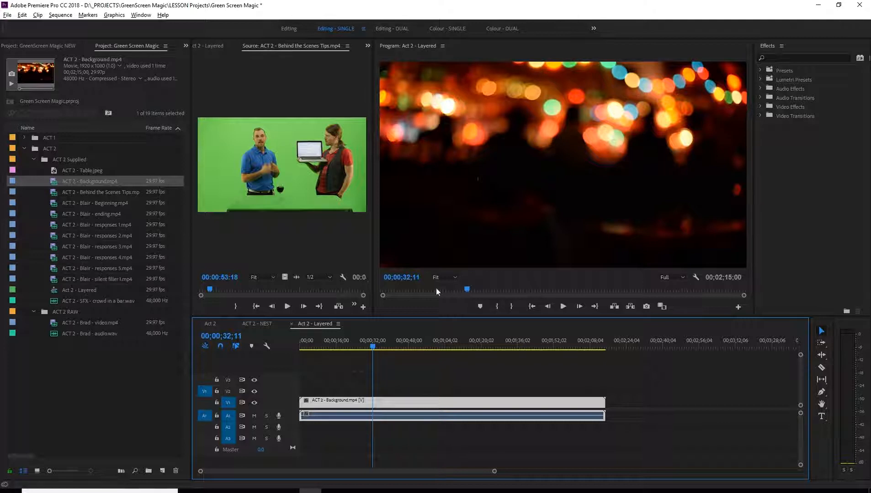
Place ACT 2 - Blair - Beginning.mp4 on V2 at the start of the sequence, above the background clip.
left_click_drag(372, 347, 256, 357)
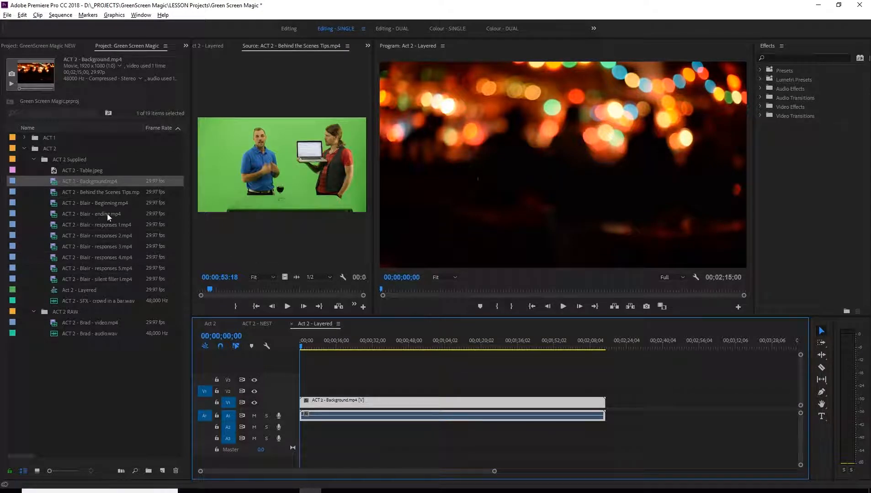
left_click(101, 202)
left_click_drag(103, 201, 405, 378)
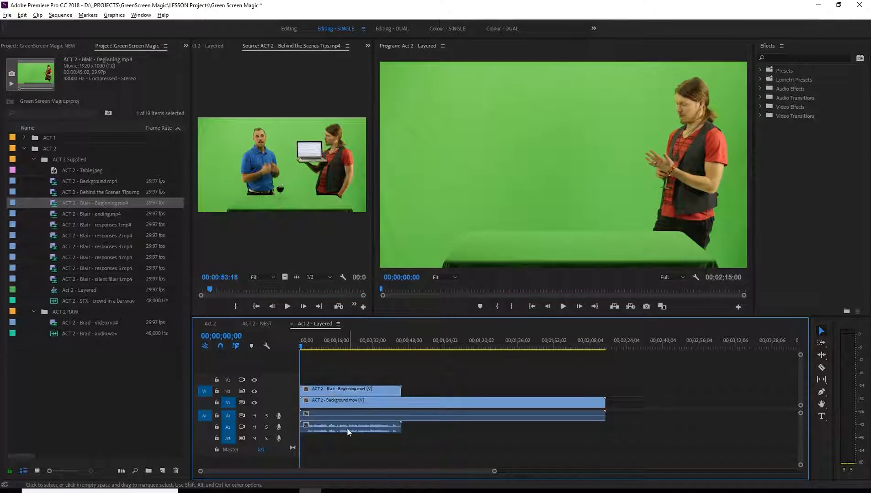
Play the first 14 seconds of the Blair - Beginning clip from the sequence start to review its picture and sound.
left_click_drag(304, 347, 295, 347)
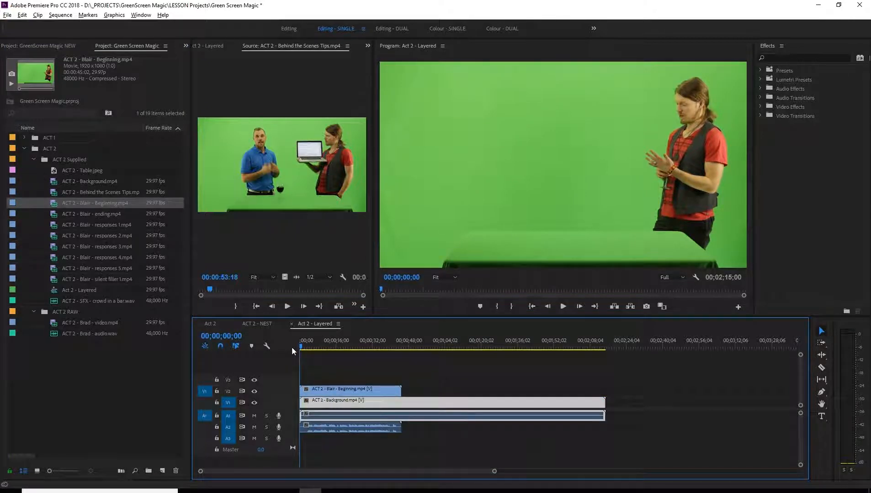
key("space")
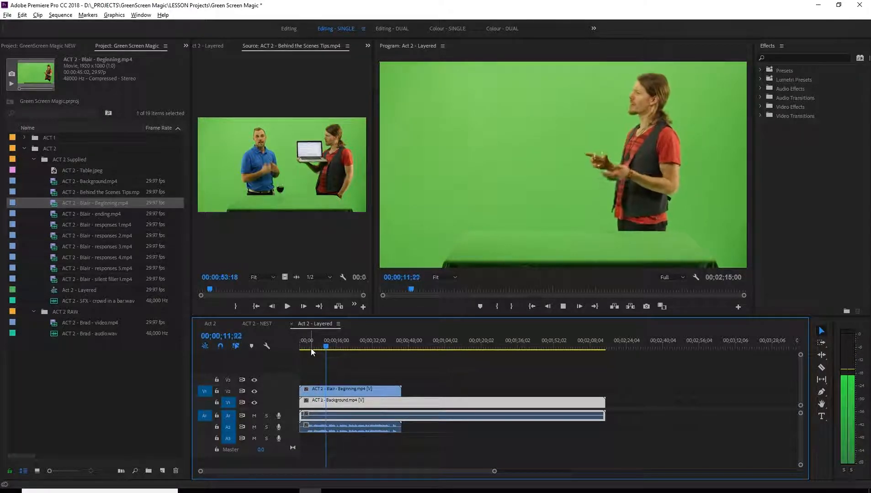
key("space")
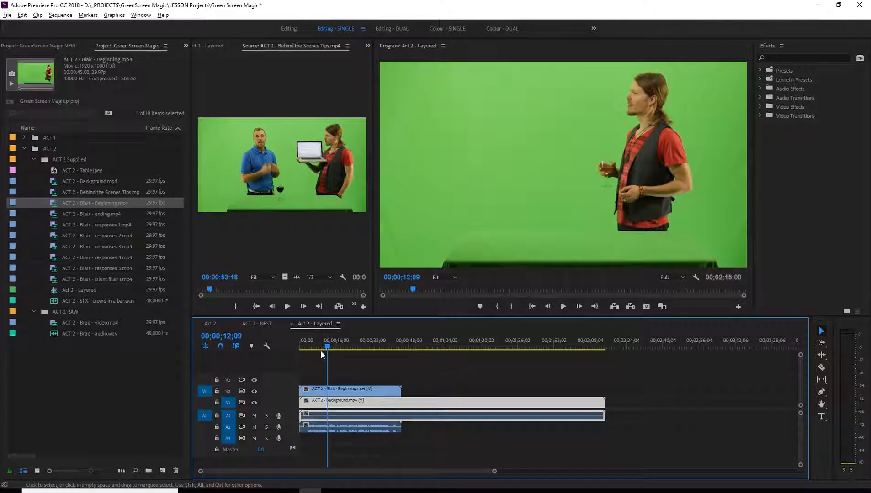
key("space")
left_click(377, 416)
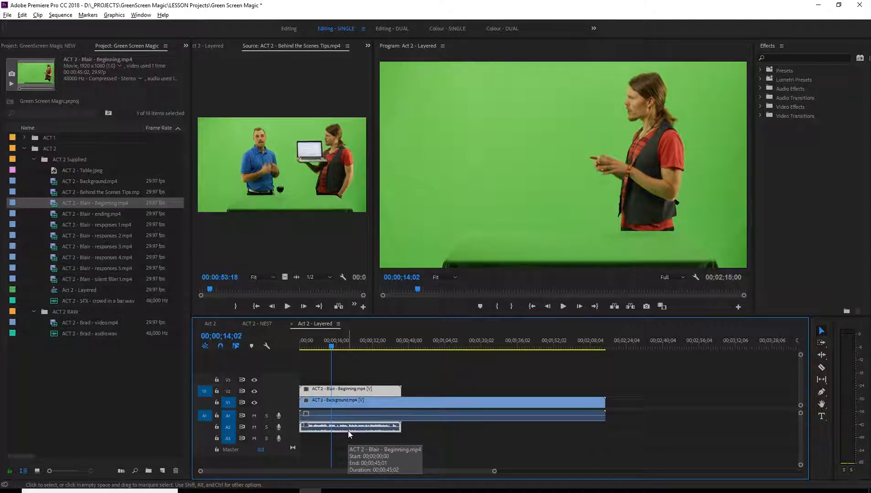
Scrub the Blair - Beginning clip between about 12 and 18 seconds to examine his performance, ending at 00;00;20;29.
left_click(340, 347)
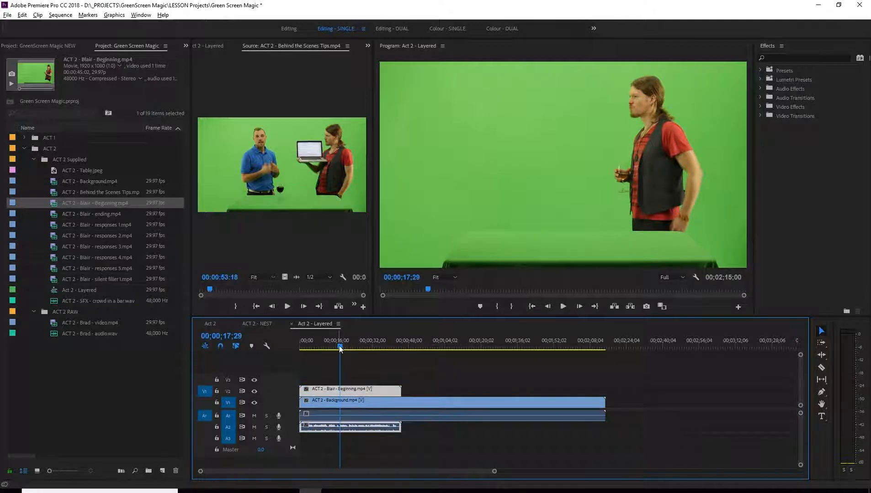
left_click_drag(340, 346, 332, 346)
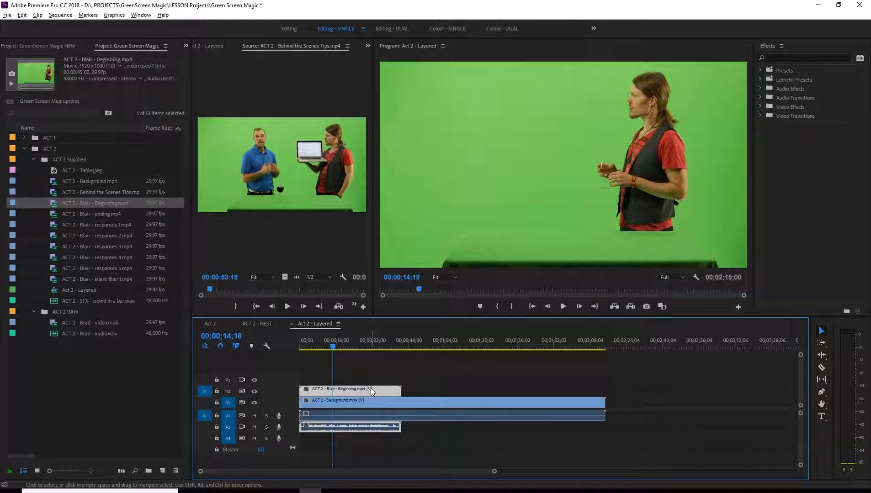
left_click(344, 438)
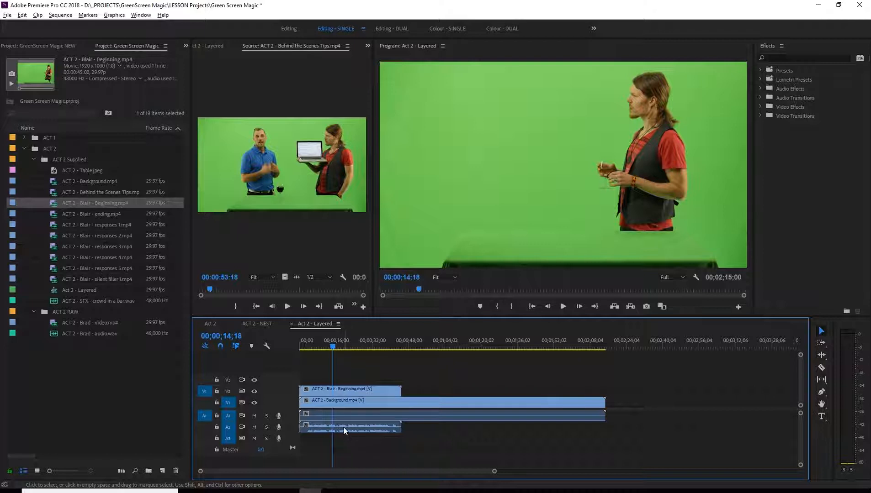
left_click_drag(330, 347, 327, 347)
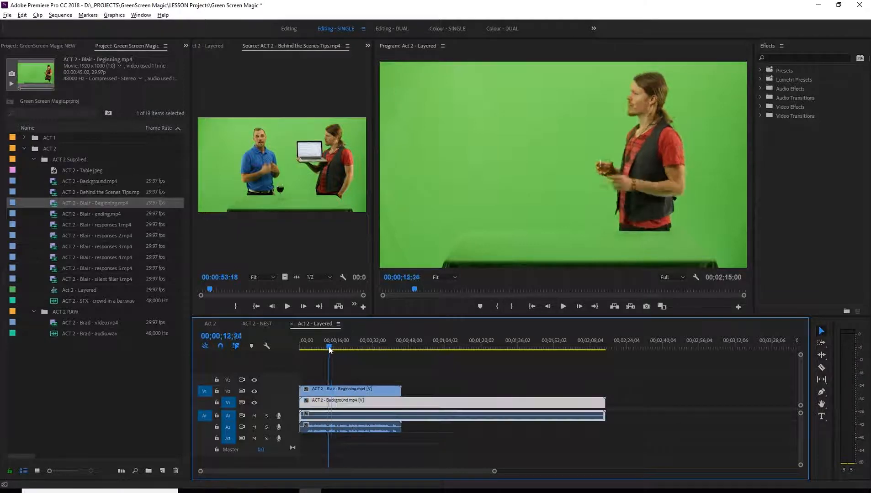
left_click(350, 427)
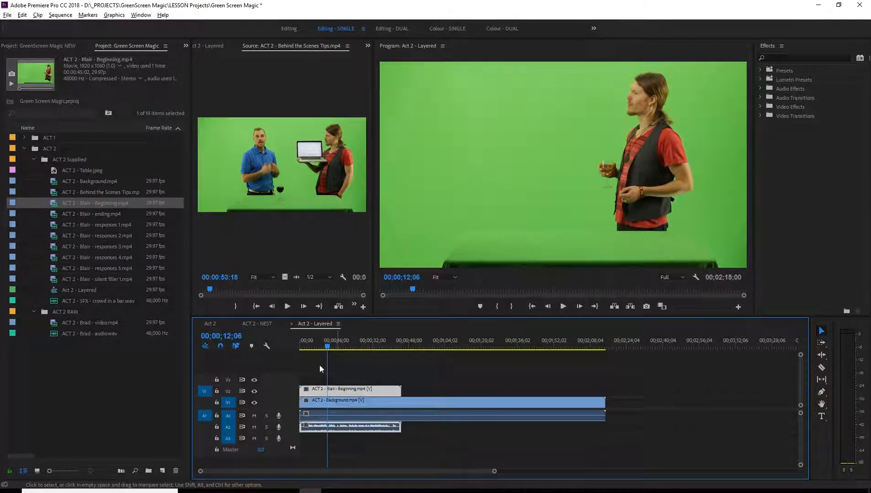
mouse_move(328, 346)
left_mouse_down()
mouse_move(373, 353)
mouse_move(335, 349)
left_mouse_up()
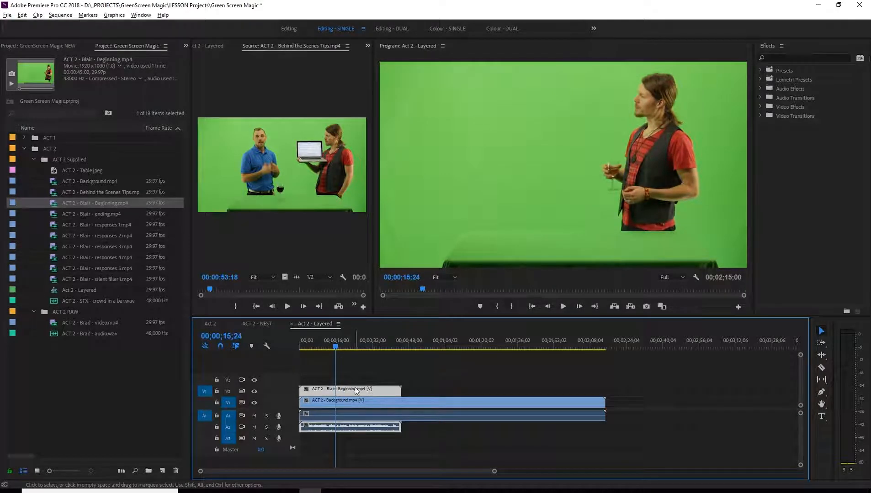
left_click(349, 364)
left_click(333, 342)
left_click_drag(334, 342, 346, 346)
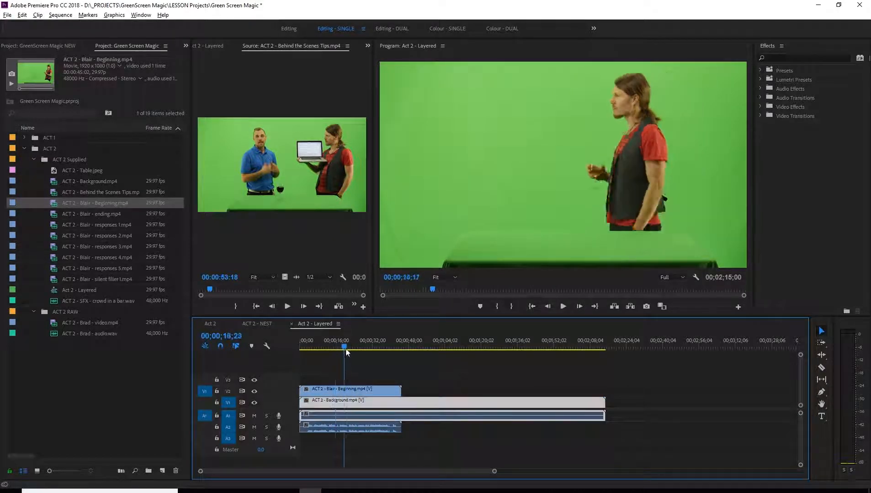
Apply the Ultra Key effect to the Blair - Beginning clip on V2 and show its effect settings.
left_click(362, 391)
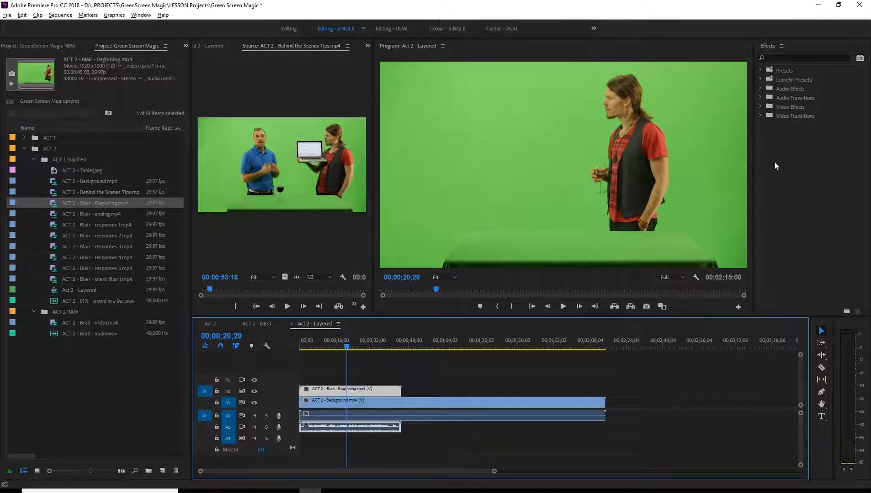
left_click(780, 58)
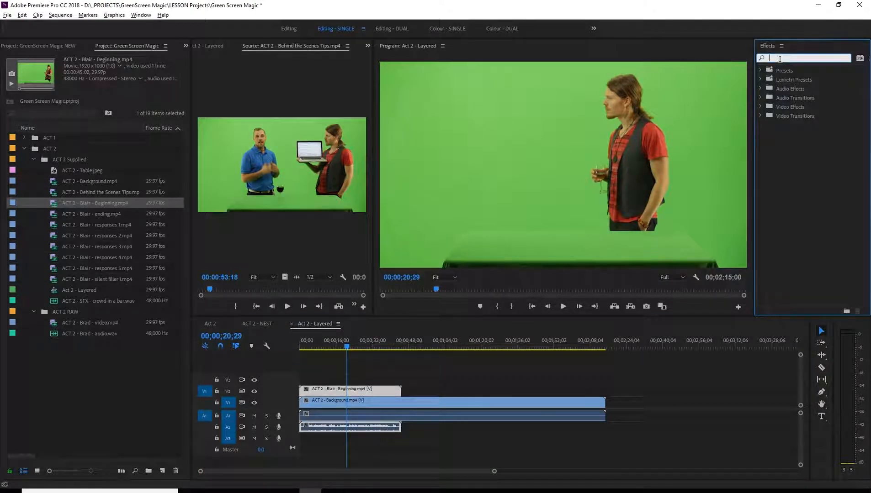
type("key")
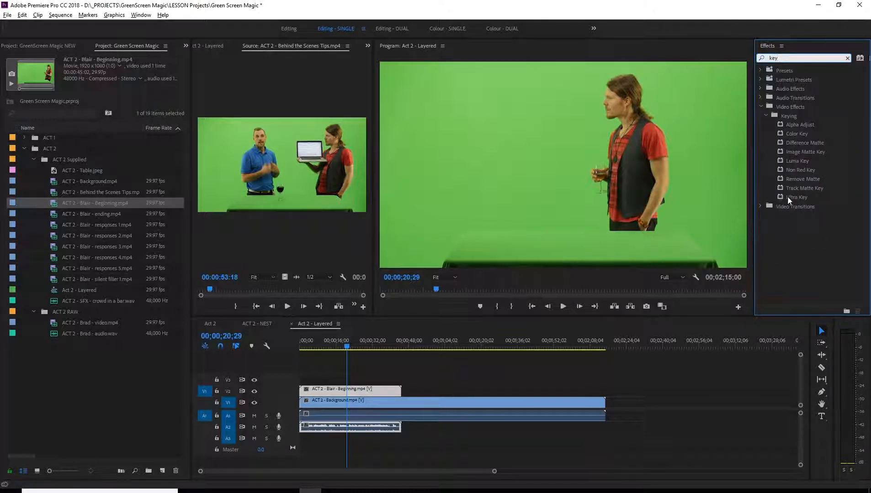
left_click(788, 197)
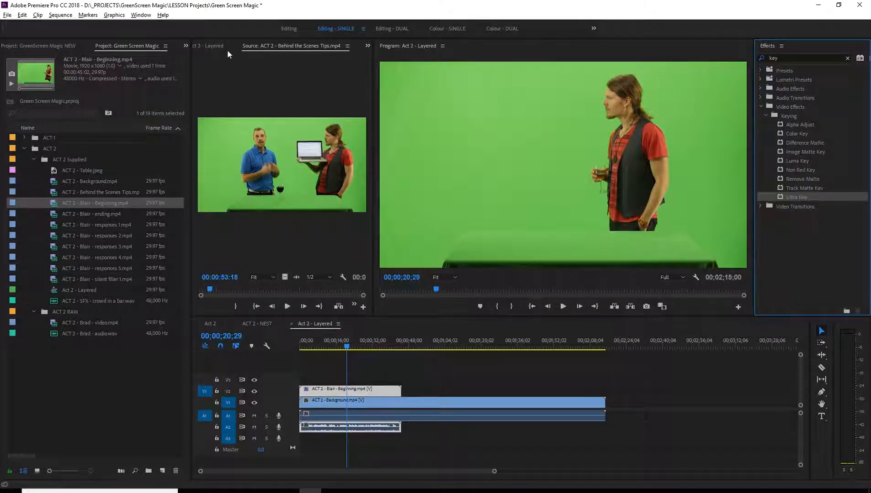
scroll(233, 46, "down", 2)
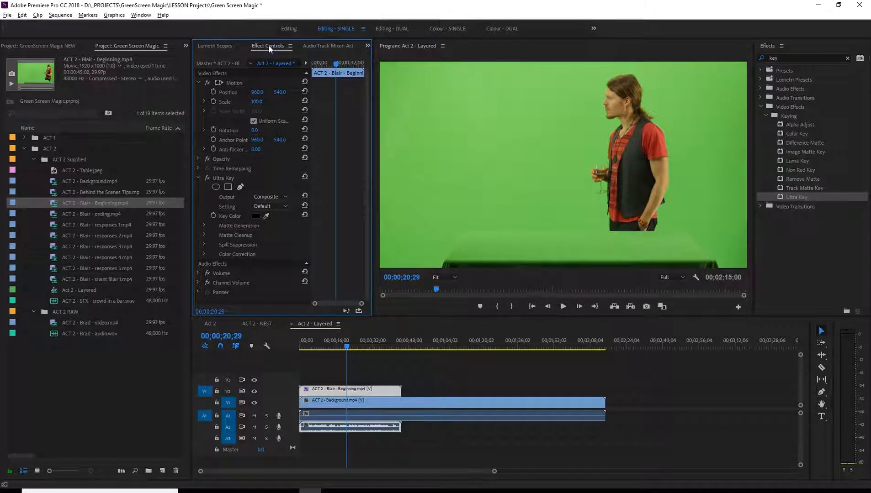
Try Ultra Key colours sampled from the green just below the man's face and from the area behind his back.
left_click(266, 216)
left_click(606, 130)
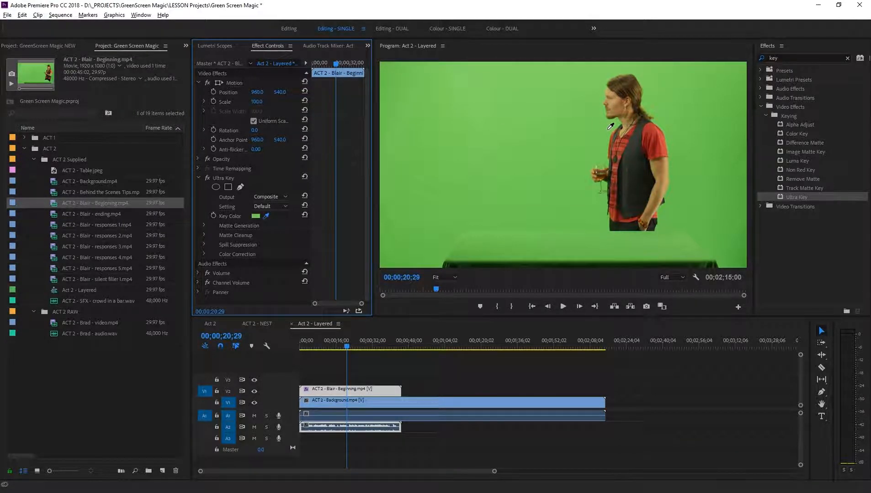
left_click(609, 130)
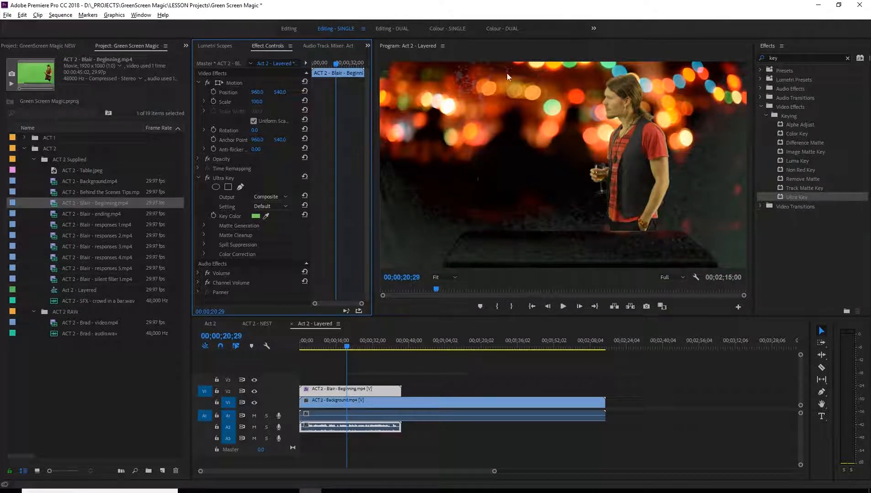
left_click(266, 216)
left_click(686, 201)
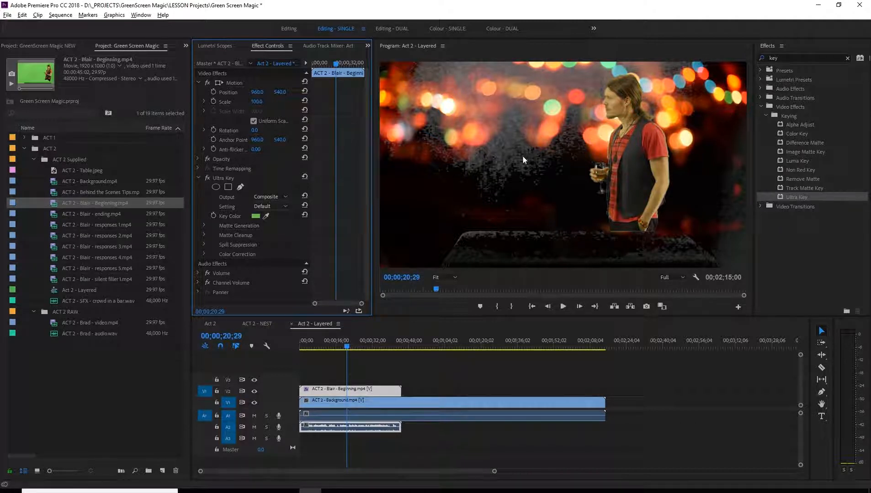
Sample the Ultra Key colour from the green just behind the man's head and set the output to Alpha Channel.
left_click(266, 216)
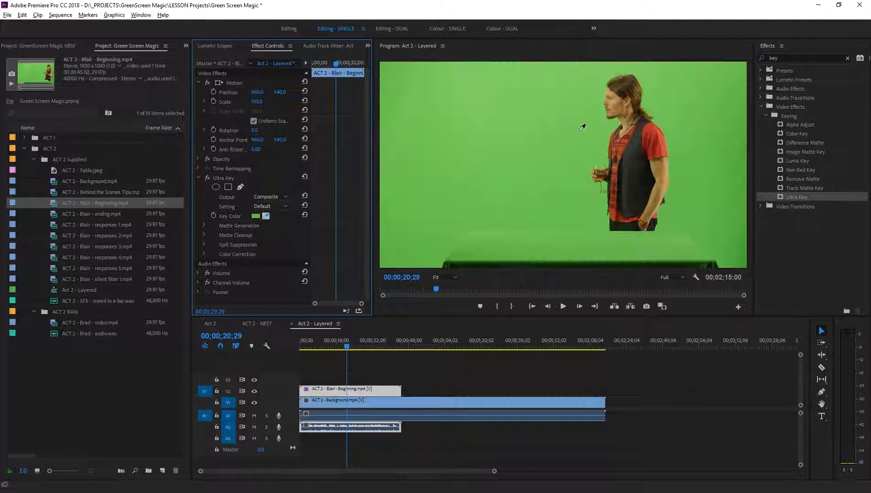
left_click(666, 108)
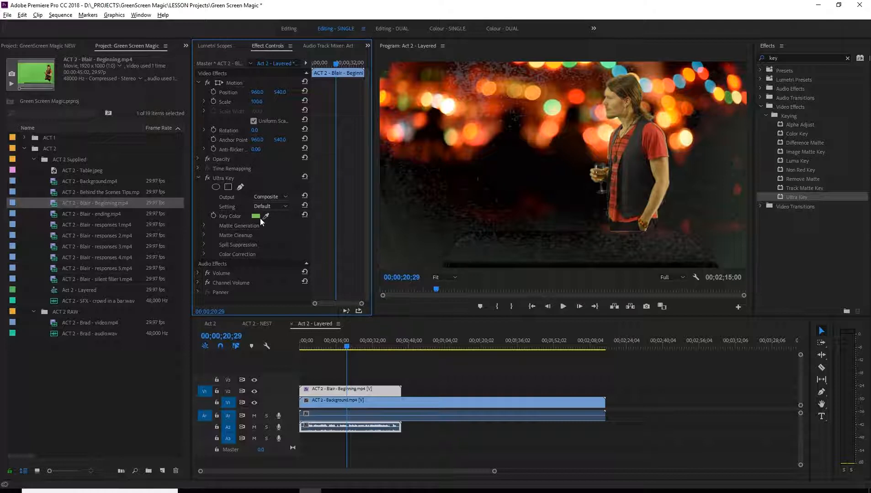
left_click(280, 197)
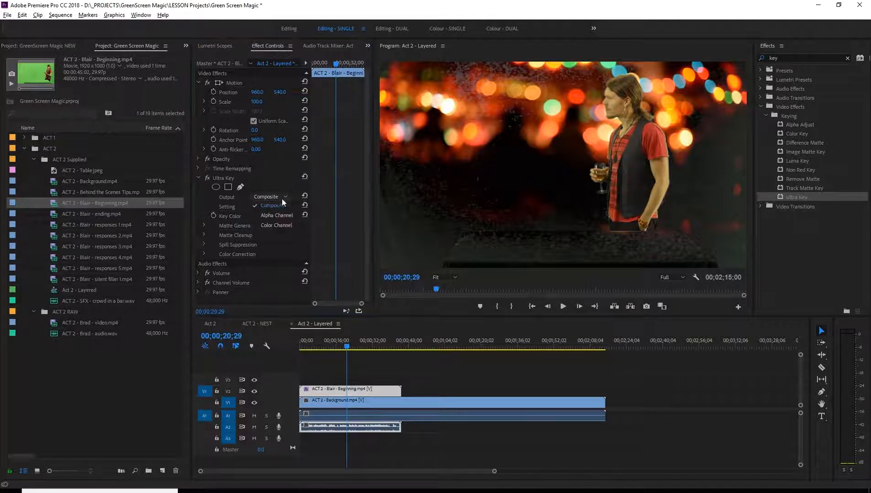
left_click(287, 214)
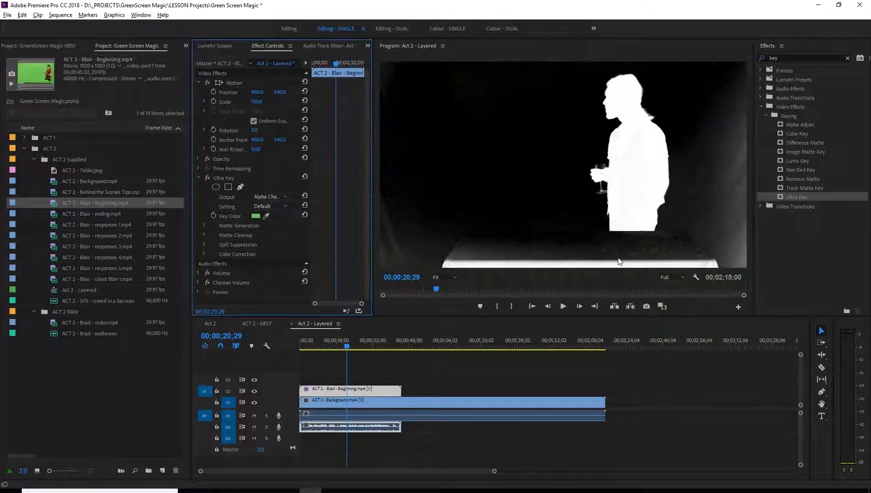
In Ultra Key's Matte Generation settings, set Pedestal to 57 and Transparency to 28.
left_click(203, 224)
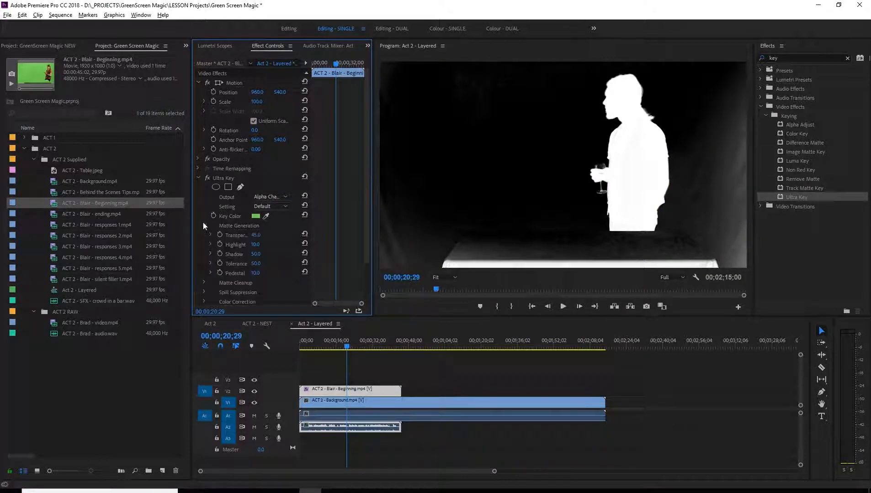
left_click(255, 273)
type("33")
key("Return")
left_click_drag(266, 273, 323, 266)
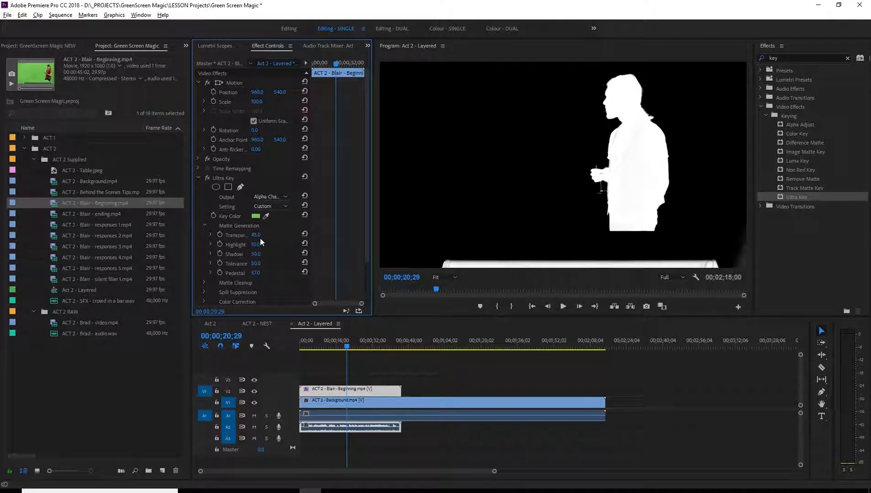
left_click_drag(255, 235, 250, 235)
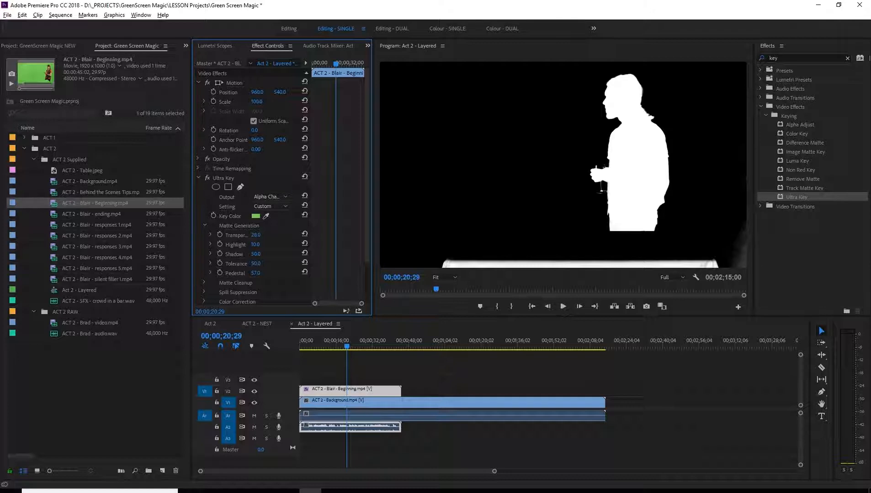
Set the Ultra Key Transparency to 30 and switch the output back to Composite.
left_click_drag(256, 235, 257, 235)
left_click(284, 198)
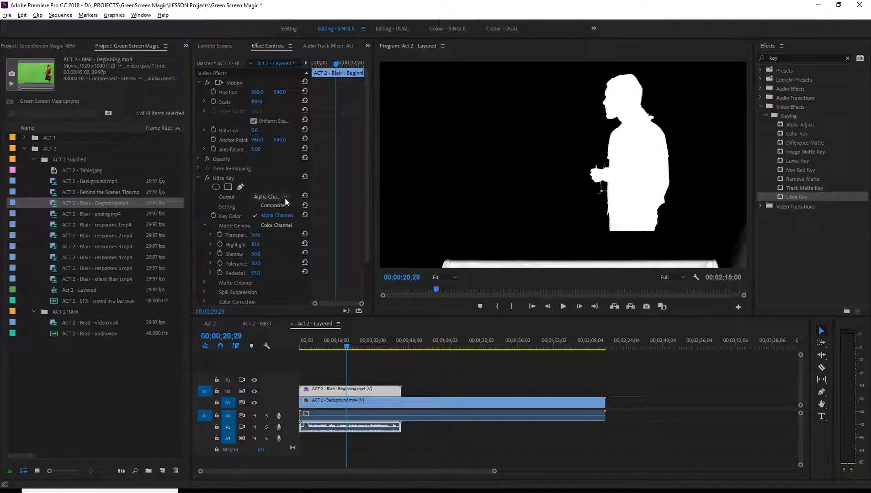
left_click(284, 208)
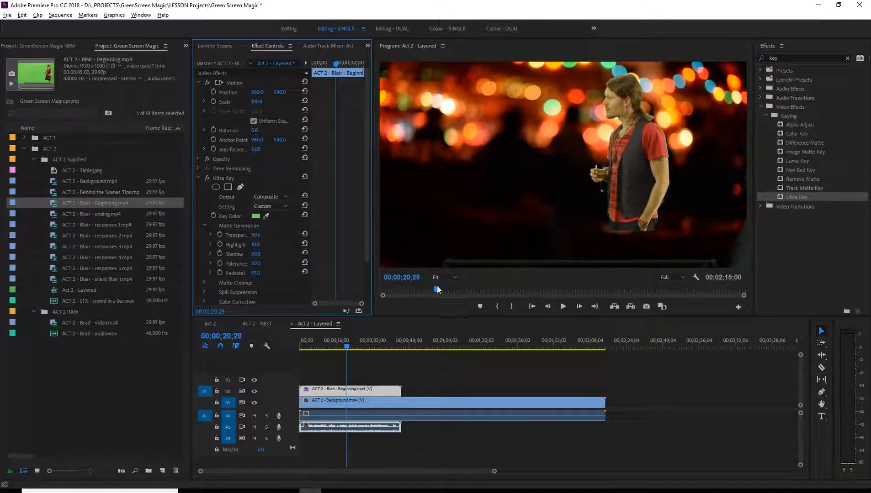
View the keyed man's head and shoulders at 100% and set Ultra Key's Highlight to 27 and Shadow to 69.
left_click(453, 278)
left_click(447, 339)
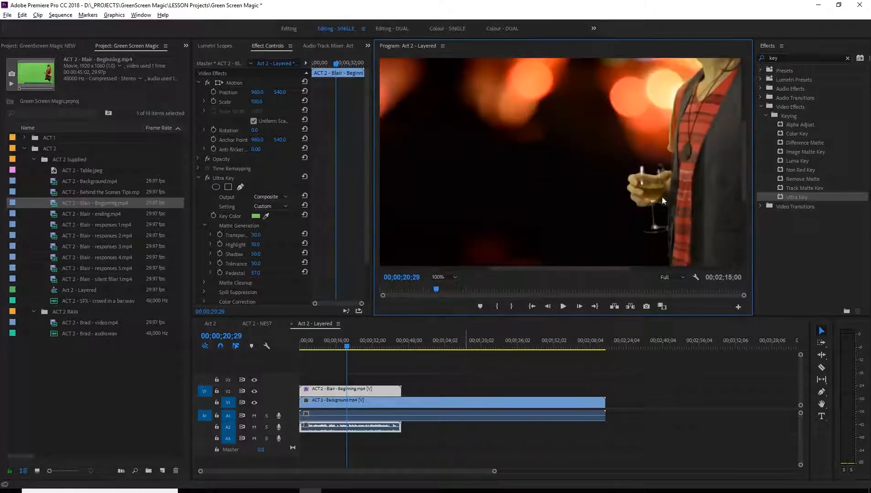
left_click_drag(540, 269, 622, 267)
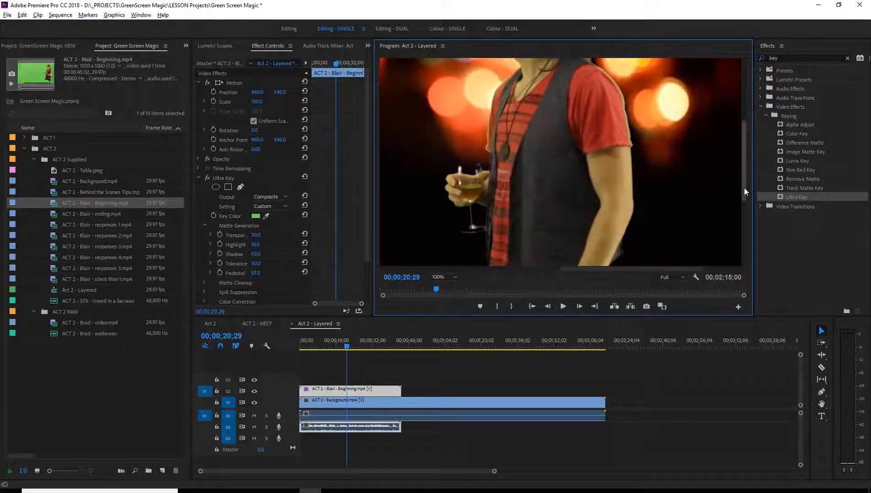
left_click_drag(744, 188, 744, 147)
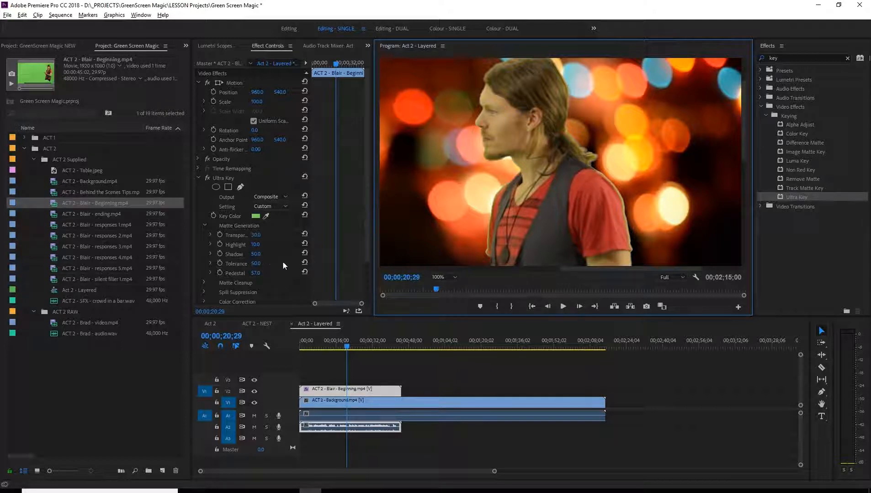
scroll(356, 242, "down", 1)
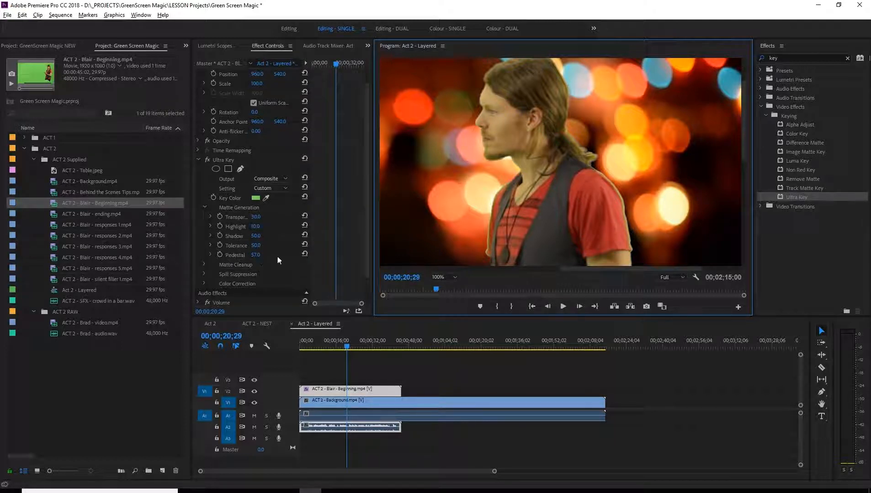
mouse_move(257, 237)
left_mouse_down()
mouse_move(284, 227)
mouse_move(253, 227)
left_mouse_up()
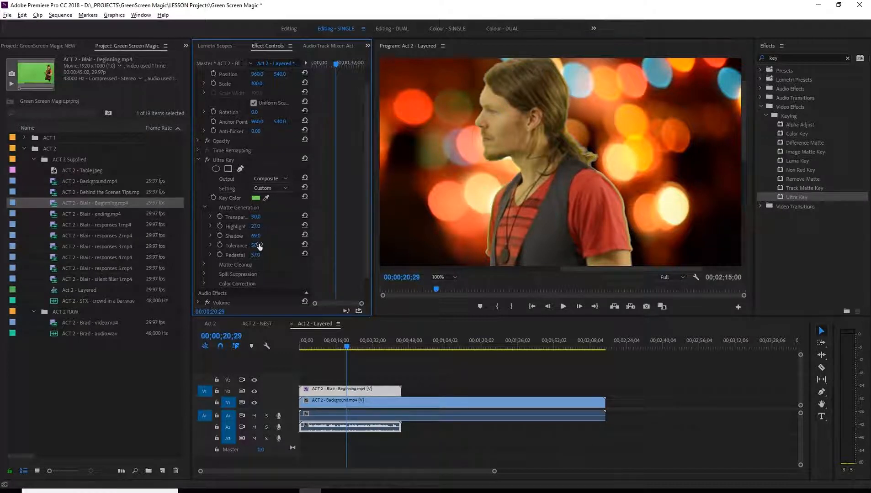
Try Ultra Key Tolerance values of 0 and 100, checking the man's edges on nearby frames.
scroll(272, 235, "down", 2)
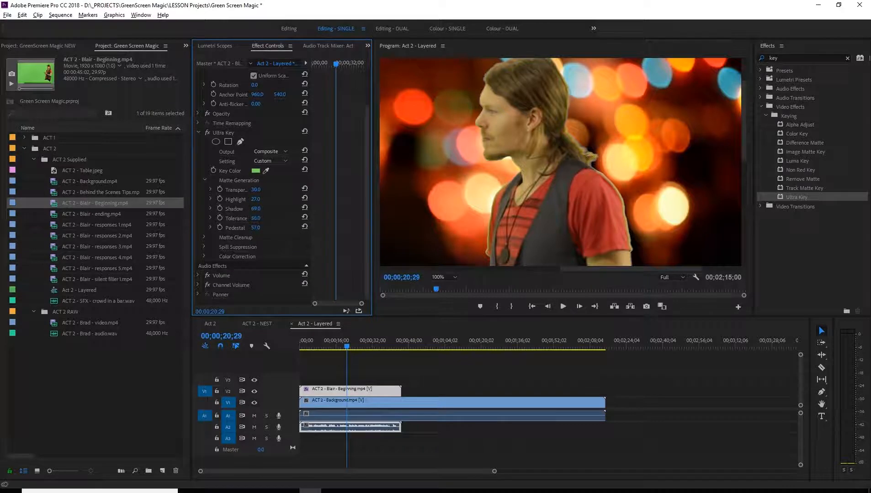
left_click_drag(256, 218, 242, 218)
left_click_drag(256, 217, 287, 218)
key("Right")
key("Right")
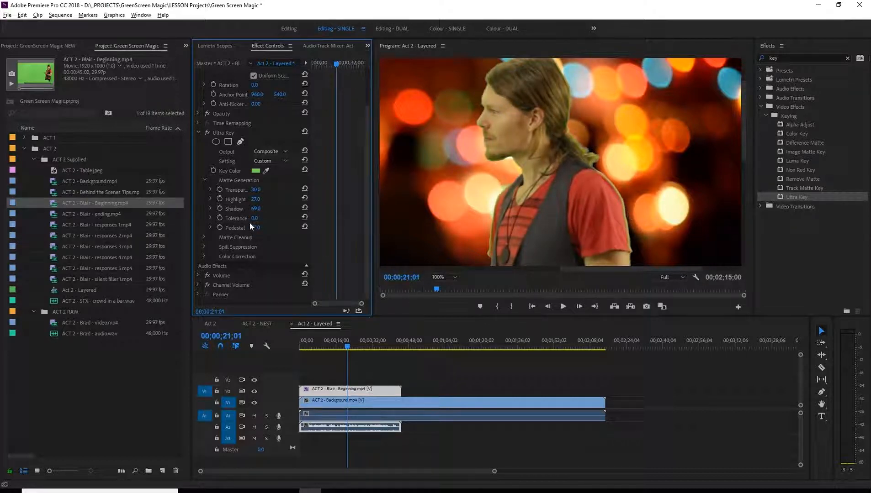
left_click_drag(254, 218, 261, 218)
left_click_drag(256, 218, 219, 219)
left_click(255, 218)
type("100")
key("Return")
scroll(505, 201, "up", 9)
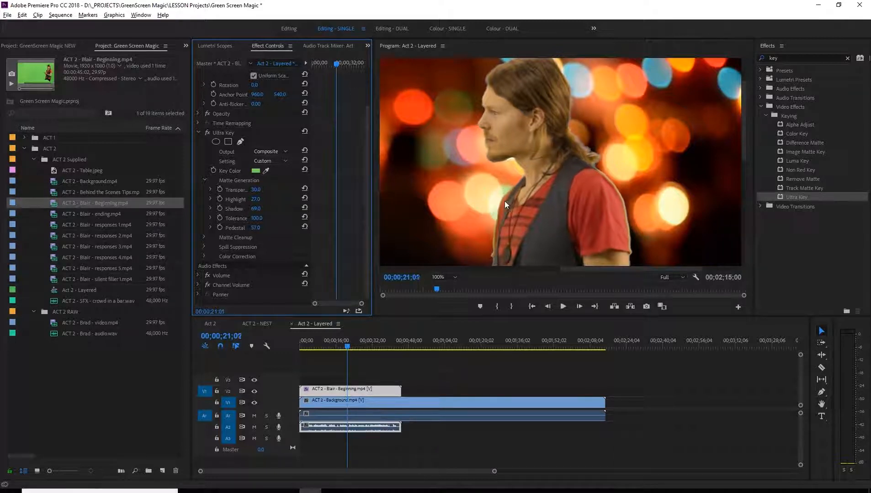
scroll(505, 201, "up", 12)
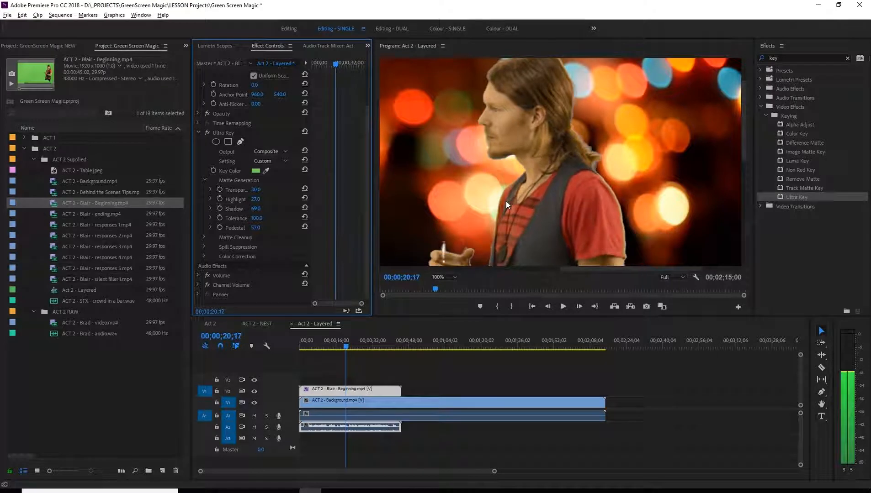
Set the Ultra Key Tolerance to 90 and play the clip to check the matte edges.
left_click_drag(257, 219, 262, 216)
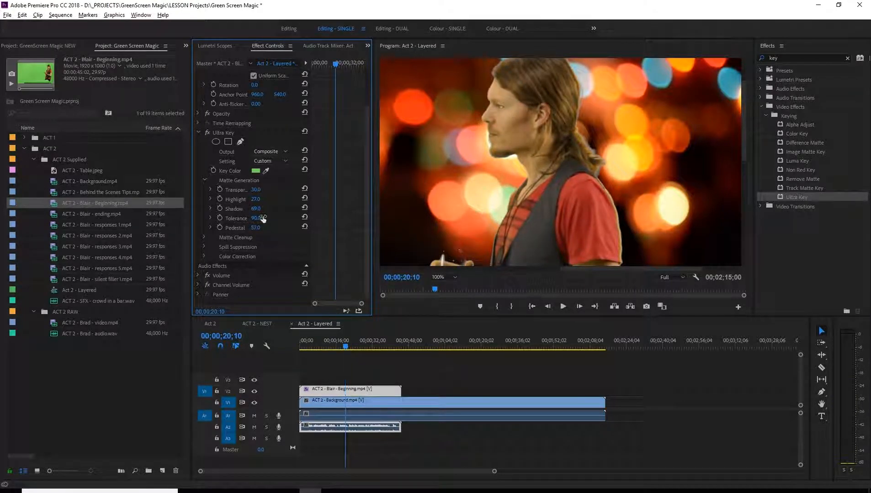
scroll(299, 217, "down", 1)
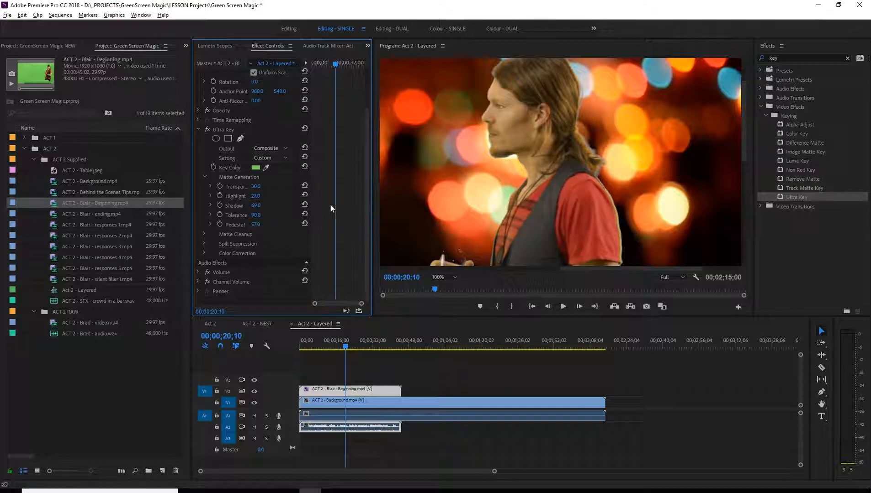
key("space")
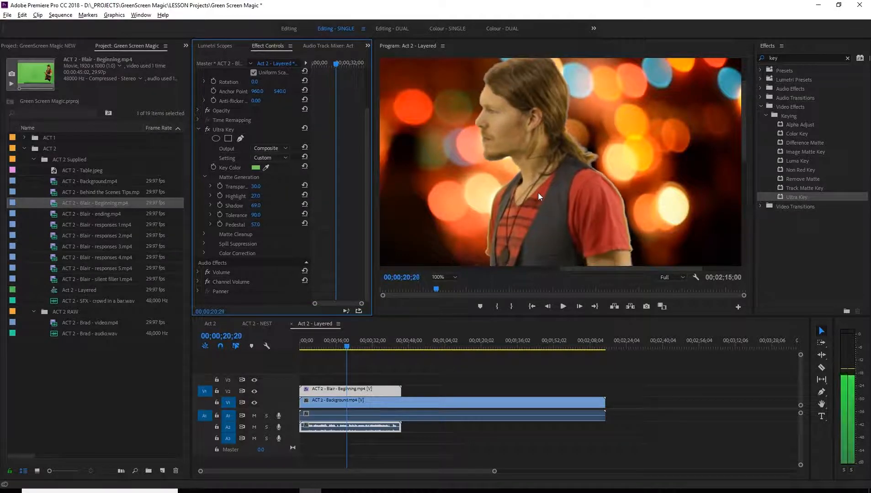
In Ultra Key's Matte Cleanup settings, set Choke to 13 and Soften to 6.
left_click(204, 234)
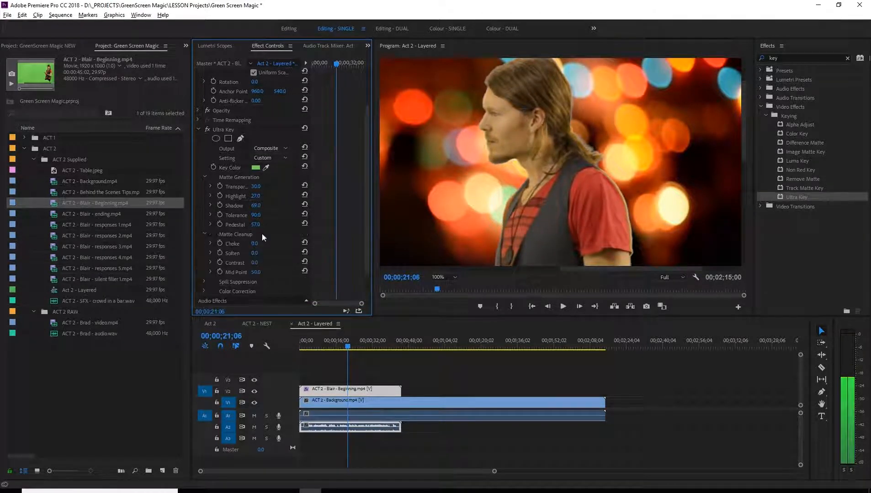
scroll(363, 216, "down", 1)
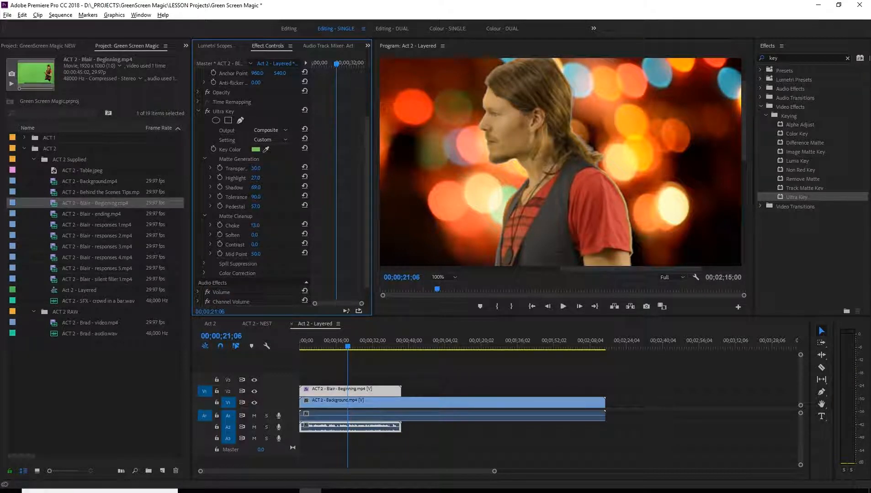
mouse_move(255, 226)
left_mouse_down()
mouse_move(241, 225)
mouse_move(249, 225)
left_mouse_up()
left_click_drag(255, 235, 250, 235)
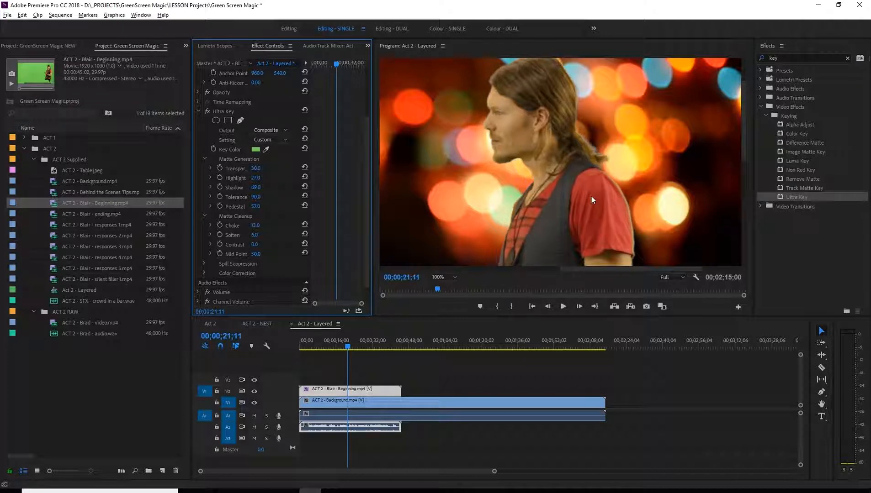
Set the Matte Cleanup Contrast to 22 and Mid Point to 22, and expand the Spill Suppression settings.
mouse_move(744, 145)
left_mouse_down()
mouse_move(751, 194)
mouse_move(754, 135)
mouse_move(755, 155)
left_mouse_up()
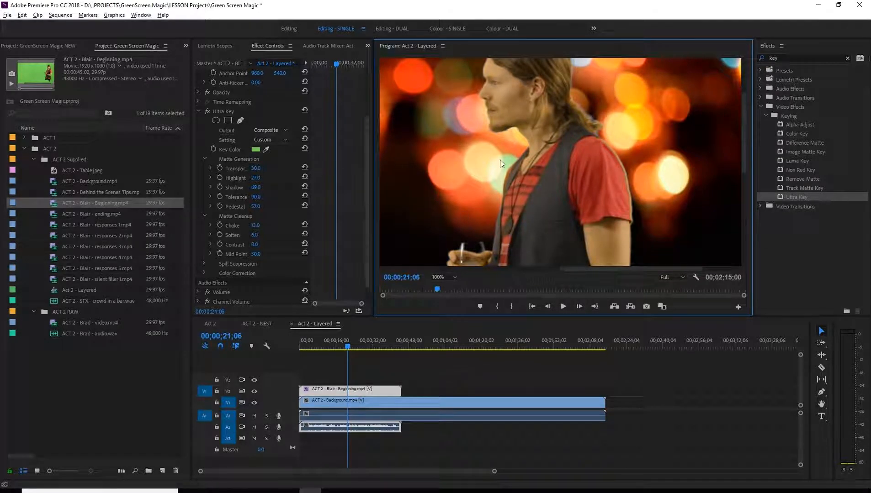
scroll(338, 180, "down", 1)
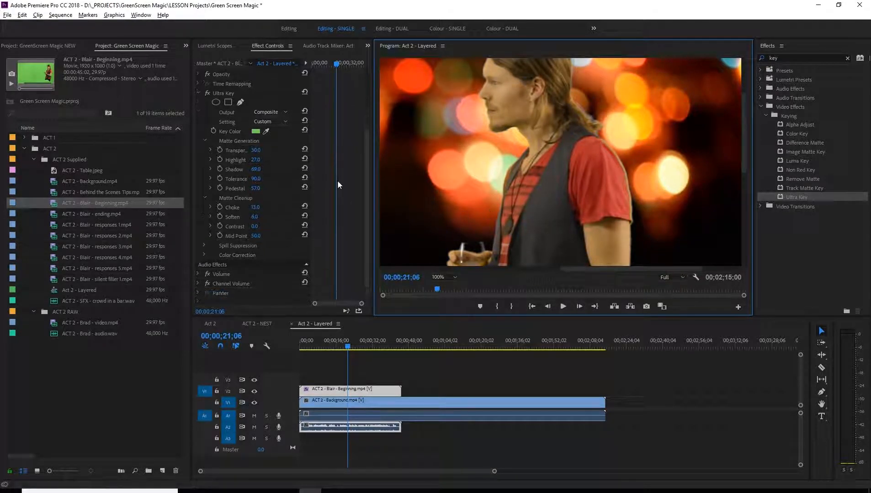
mouse_move(257, 227)
left_mouse_down()
mouse_move(272, 227)
mouse_move(261, 227)
left_mouse_up()
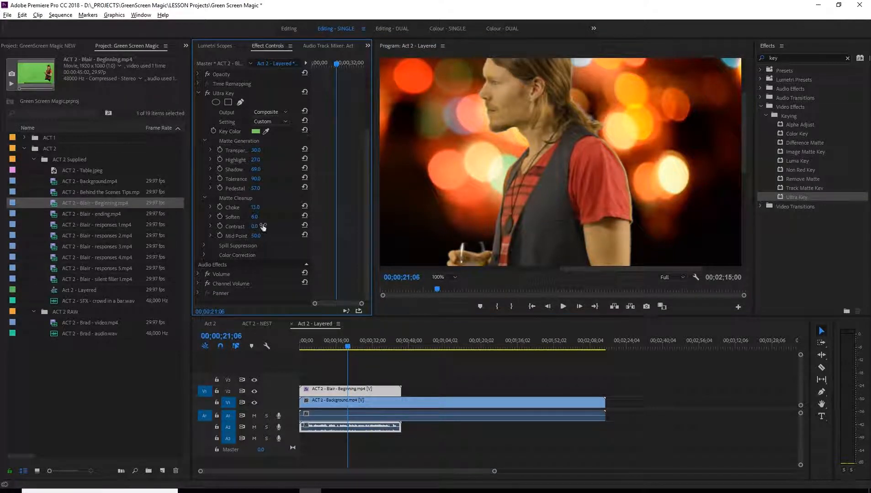
left_click(741, 167)
scroll(749, 137, "up", 2)
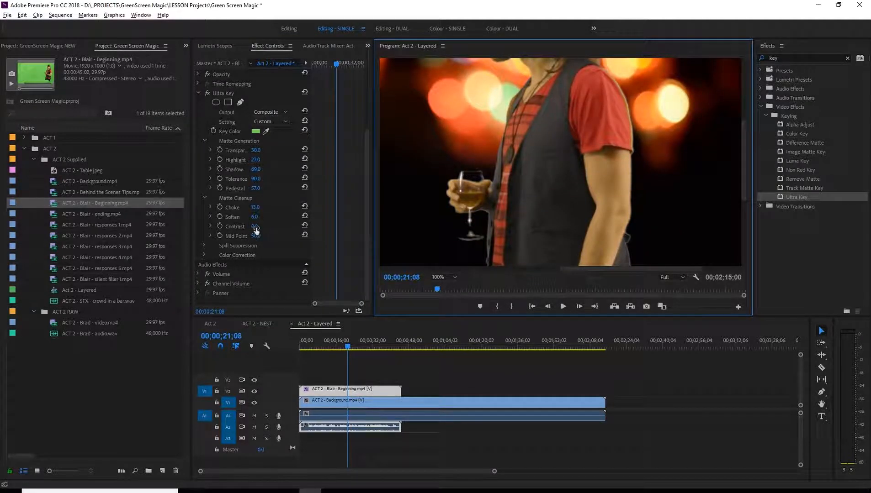
mouse_move(256, 227)
left_mouse_down()
mouse_move(302, 227)
mouse_move(256, 228)
left_mouse_up()
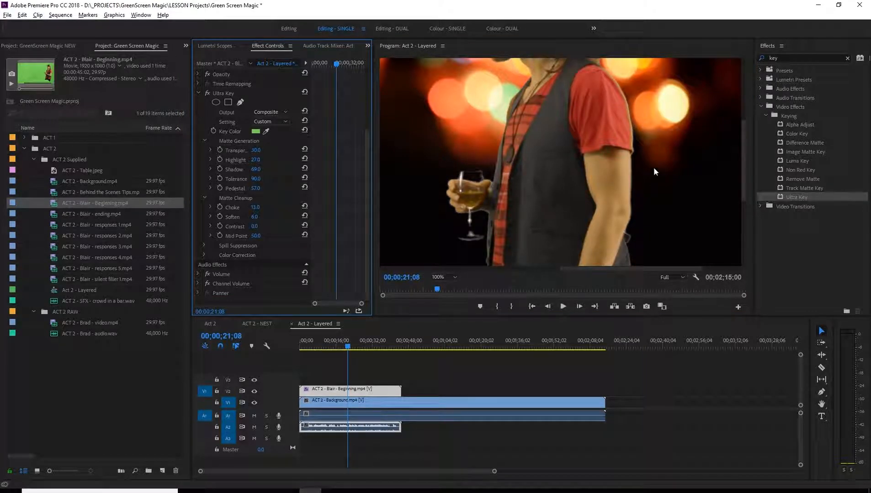
left_click_drag(256, 224, 262, 227)
key("space")
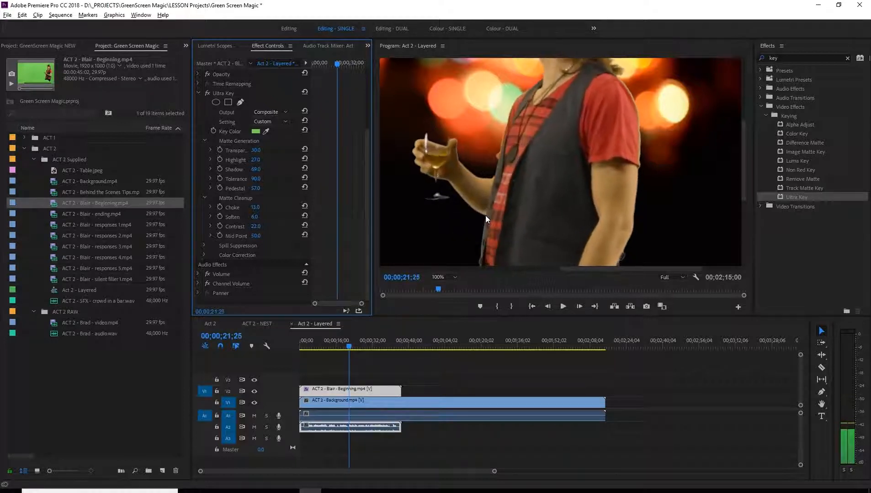
key("space")
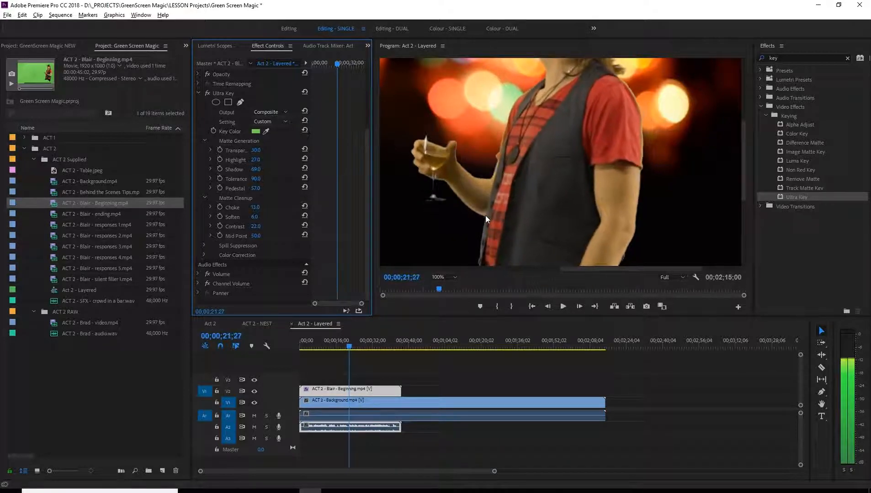
mouse_move(259, 236)
left_mouse_down()
mouse_move(284, 236)
mouse_move(232, 236)
mouse_move(292, 237)
mouse_move(242, 237)
left_mouse_up()
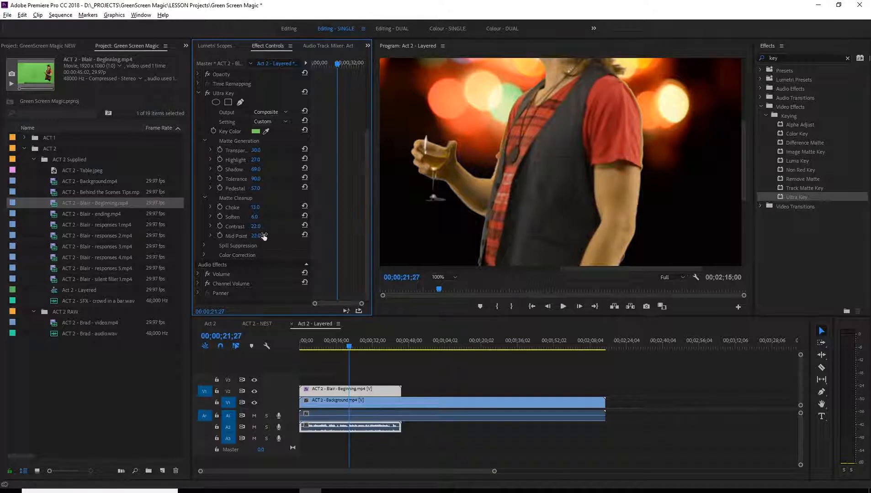
left_click(203, 246)
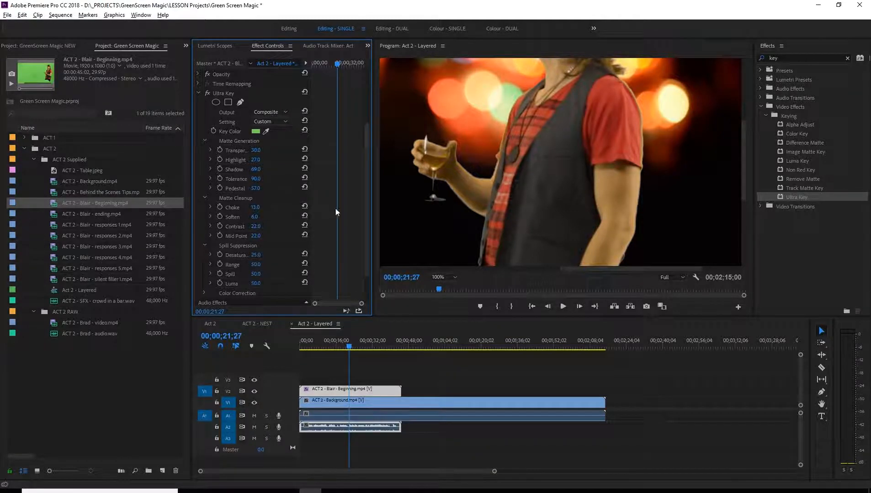
scroll(337, 208, "down", 2)
Try other Desaturate and Range values in Spill Suppression, and reset both to their defaults.
mouse_move(256, 218)
left_mouse_down()
mouse_move(290, 218)
mouse_move(244, 218)
left_mouse_up()
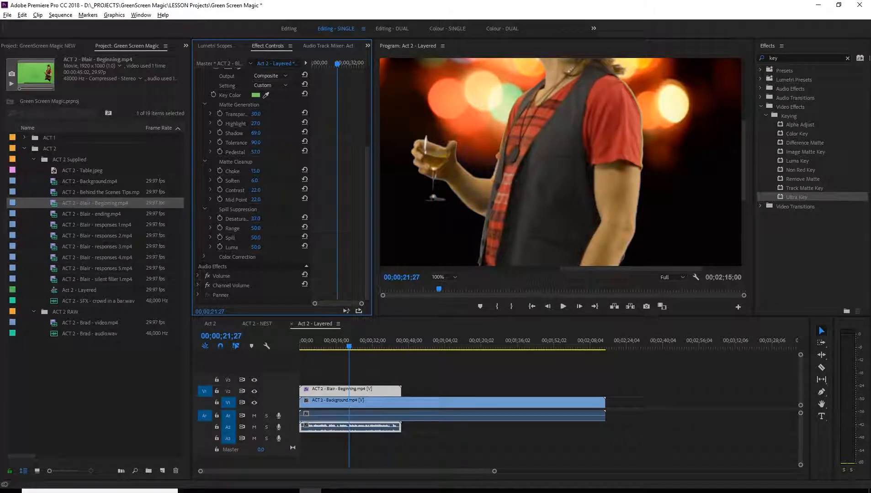
left_click_drag(305, 219, 304, 219)
left_click(304, 219)
mouse_move(255, 228)
left_mouse_down()
mouse_move(238, 228)
mouse_move(269, 230)
mouse_move(263, 239)
left_mouse_up()
left_click(305, 227)
With the man's face in view, set the Spill Suppression Spill to 79 and Luma to 70.
left_click_drag(744, 183, 743, 152)
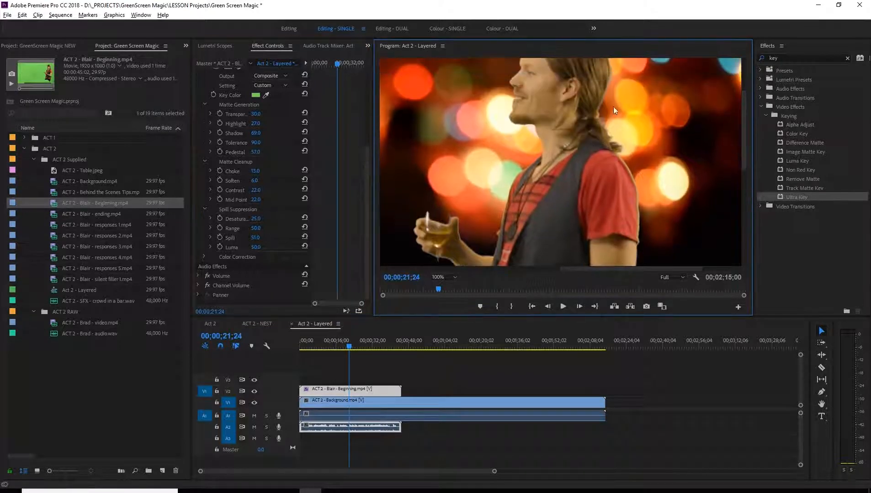
left_click(259, 247)
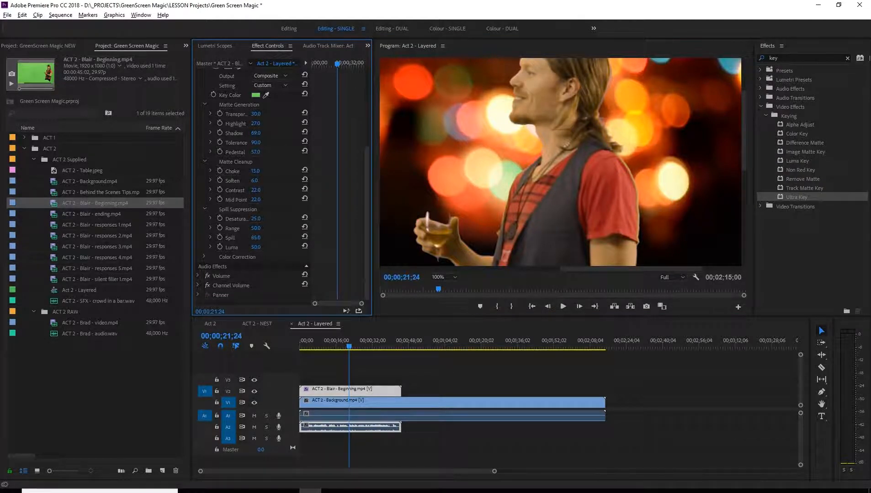
left_click_drag(256, 238, 258, 238)
key("Right")
key("Right")
key("Right")
key("Right")
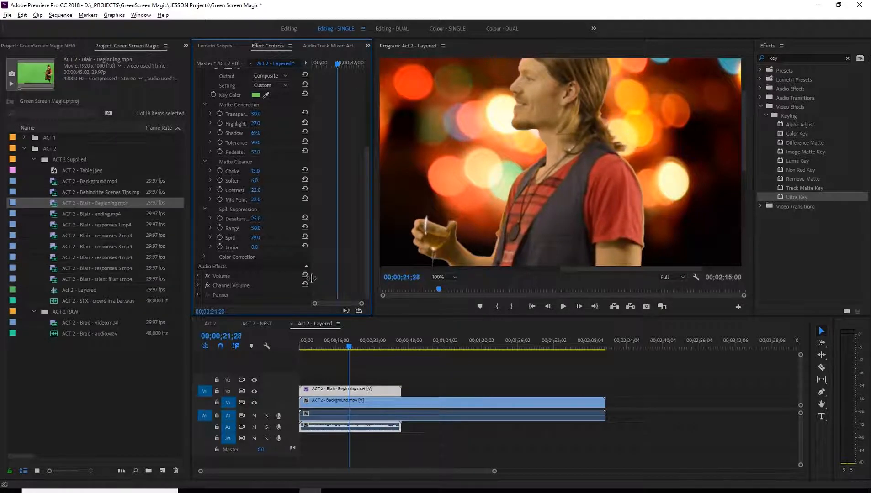
mouse_move(255, 247)
left_mouse_down()
mouse_move(301, 248)
mouse_move(241, 248)
mouse_move(257, 247)
left_mouse_up()
key("Right")
key("Right")
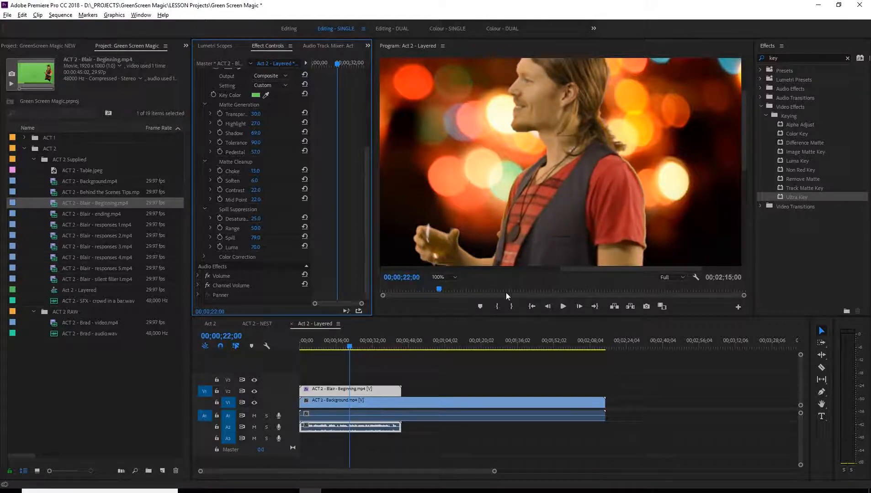
At 00;00;35;17, with the man's hands and glass in view, set the Spill Suppression Spill to 53 and Luma to 89.
left_click(449, 277)
left_click(448, 286)
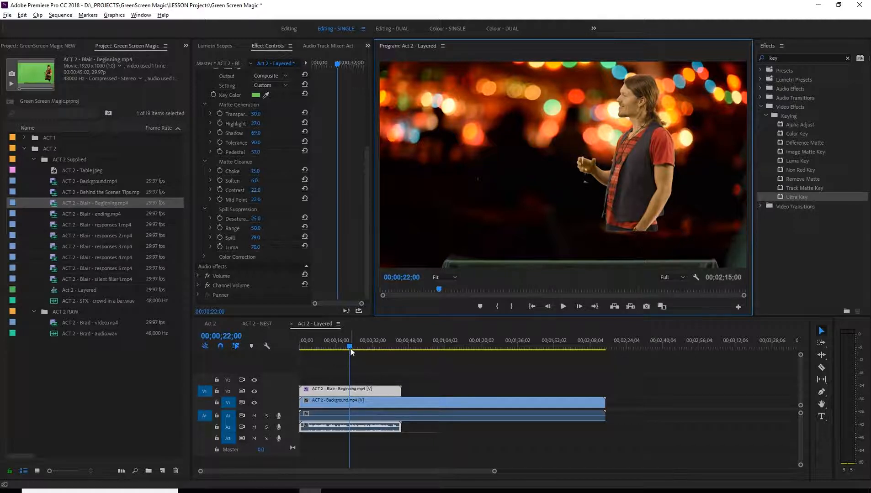
left_click_drag(350, 348, 278, 339)
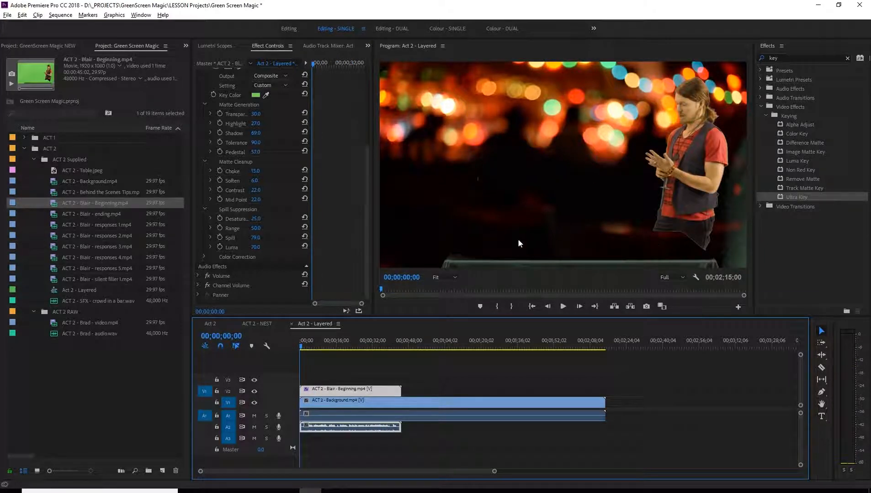
left_click_drag(303, 349, 380, 336)
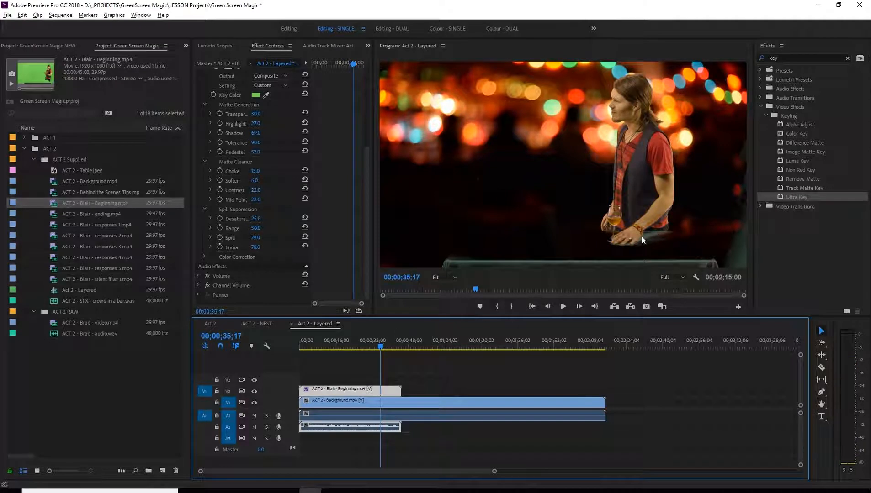
left_click(454, 277)
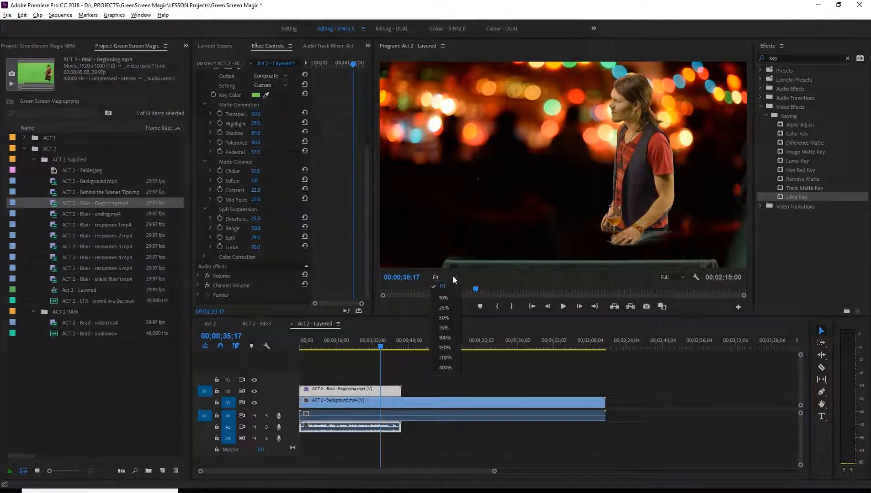
left_click(449, 337)
left_click_drag(613, 270, 690, 270)
left_click_drag(745, 179, 749, 224)
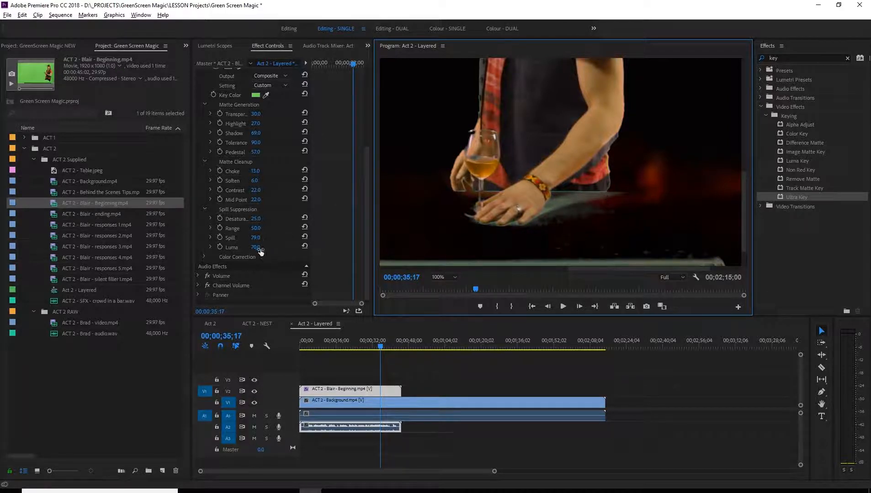
mouse_move(256, 247)
left_mouse_down()
mouse_move(255, 238)
mouse_move(222, 238)
mouse_move(246, 238)
left_mouse_up()
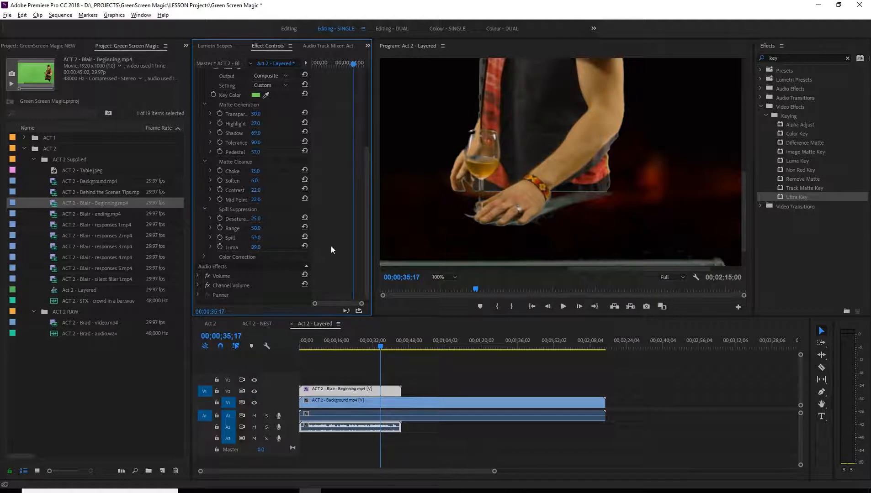
Try a higher Luminance in Ultra Key's Color Correction settings, reset it to the default, and collapse those settings.
left_click(204, 256)
scroll(279, 254, "down", 1)
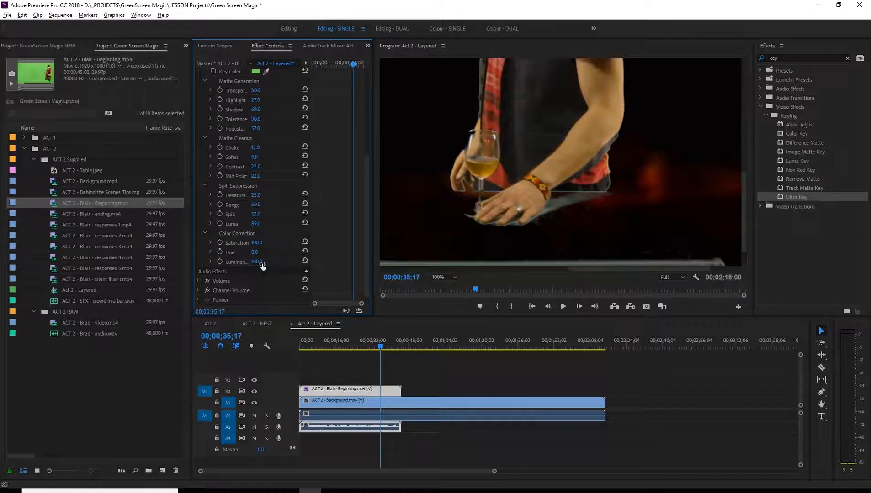
left_click_drag(262, 265, 282, 265)
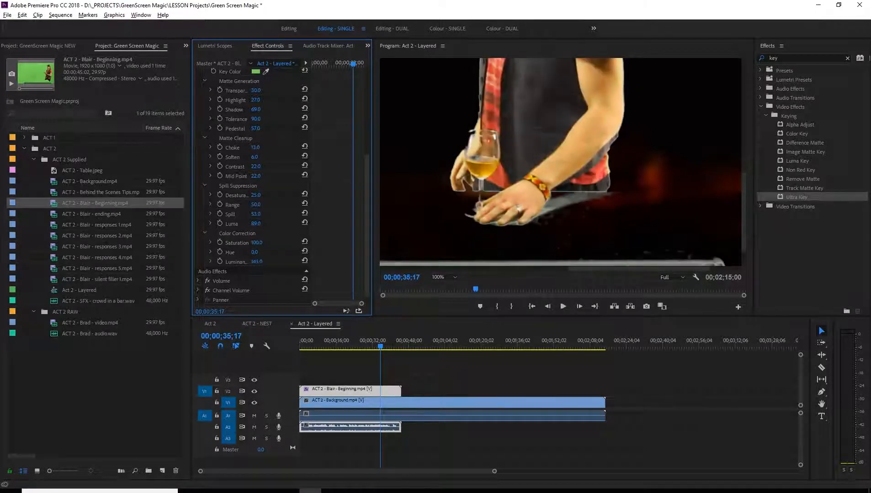
left_click(305, 260)
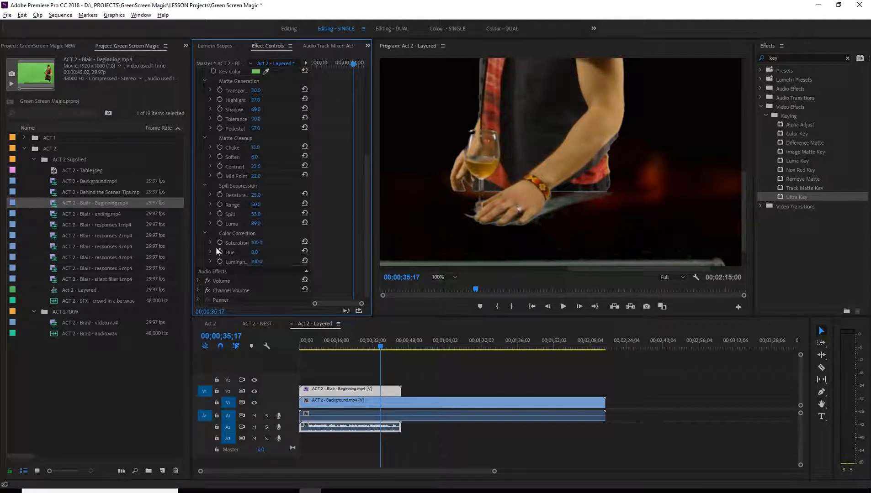
left_click(205, 233)
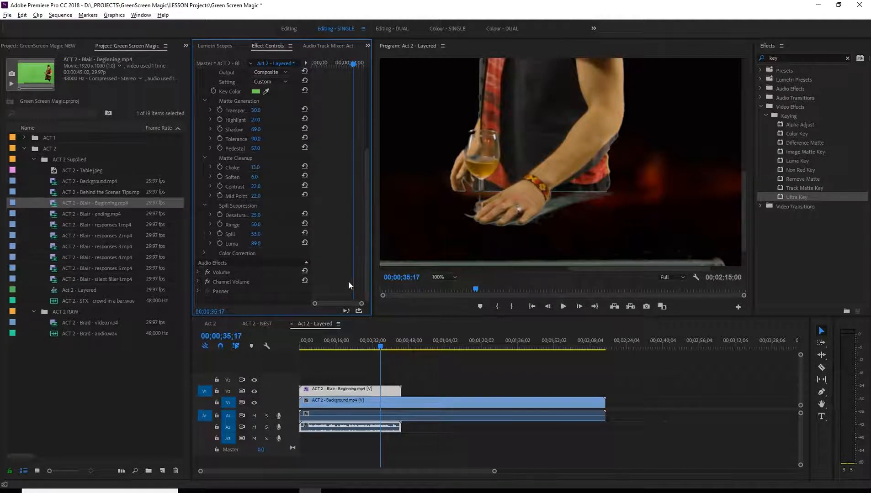
With the whole frame in view, find the Crop effect, apply it to the Blair - Beginning clip, and collapse the Ultra Key settings.
scroll(365, 278, "up", 4)
scroll(365, 278, "up", 1)
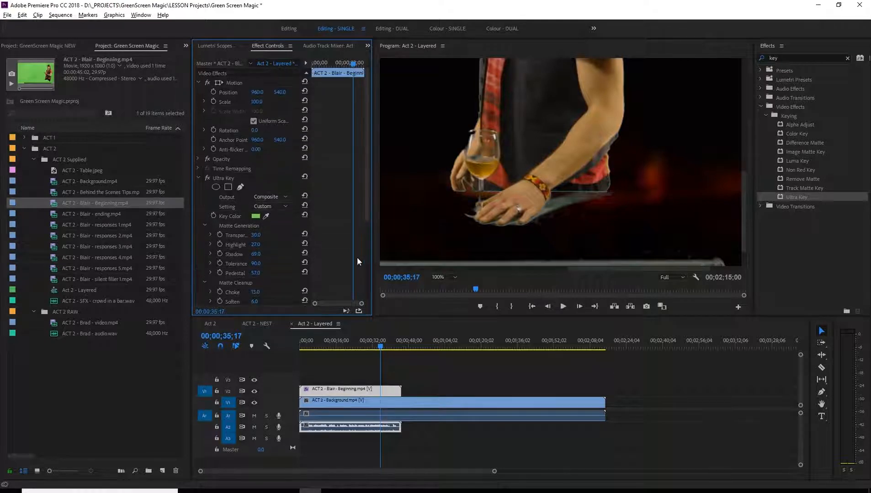
left_click(451, 276)
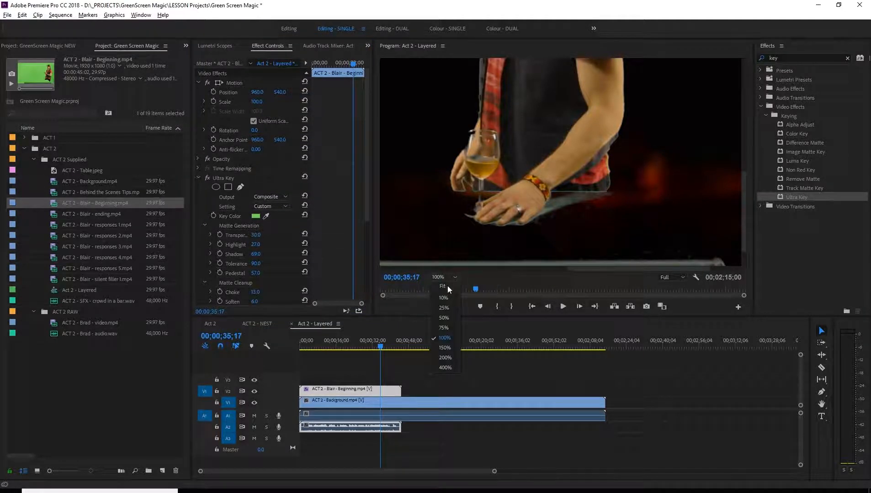
left_click(447, 286)
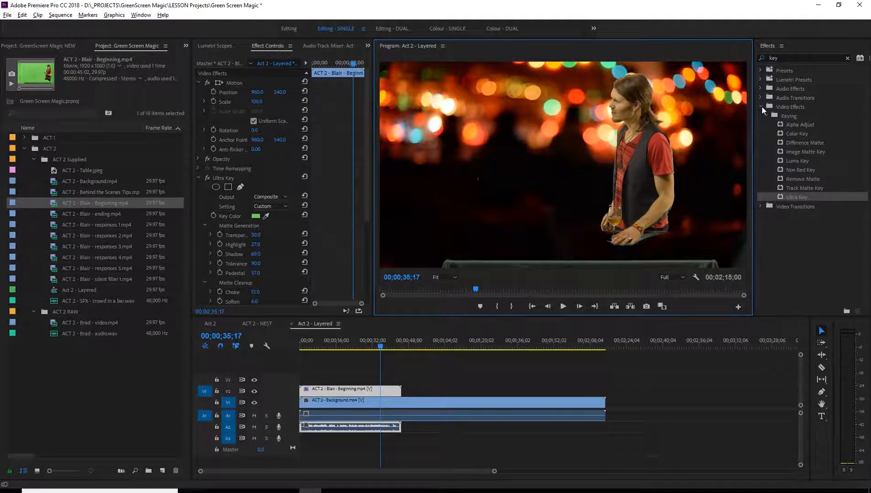
left_click(786, 58)
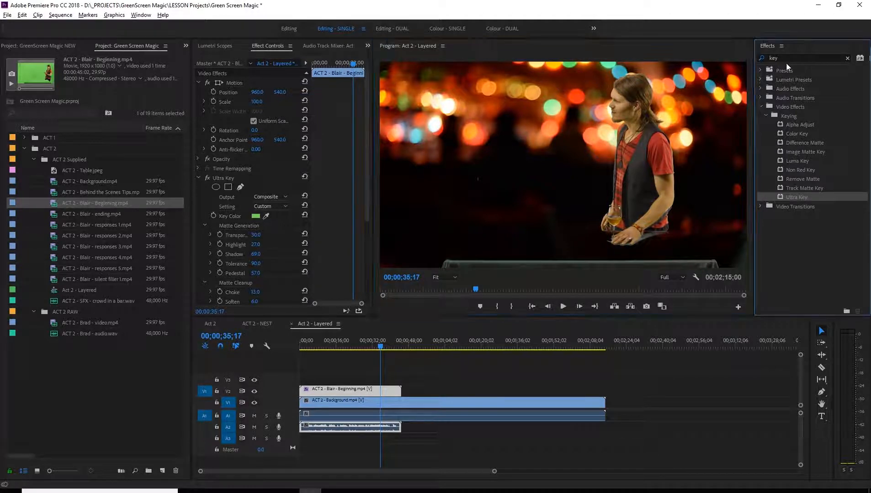
type("crop")
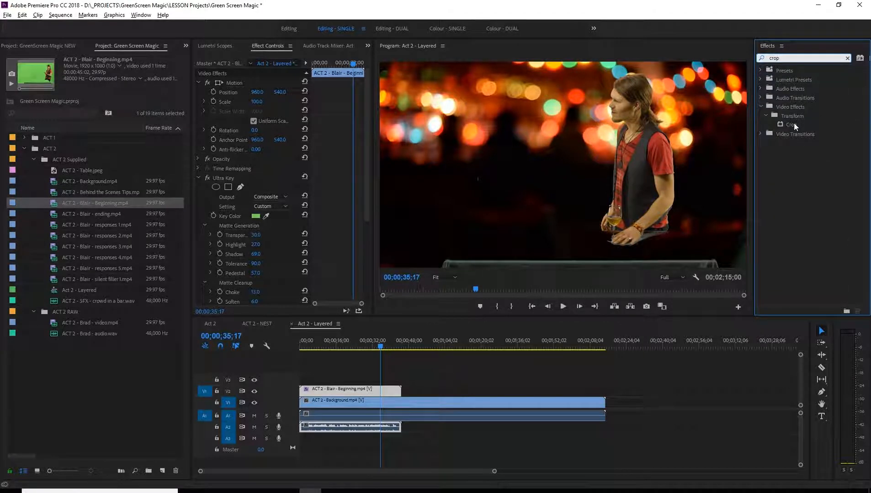
left_click_drag(794, 123, 369, 390)
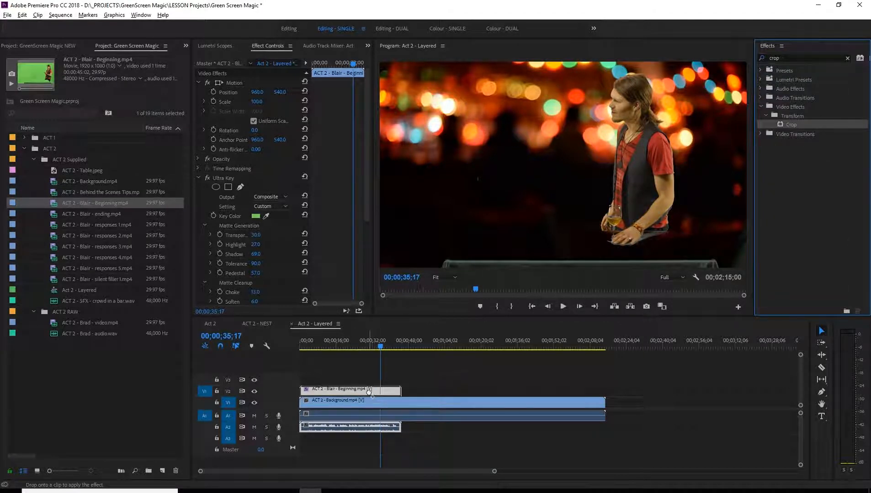
left_click(199, 178)
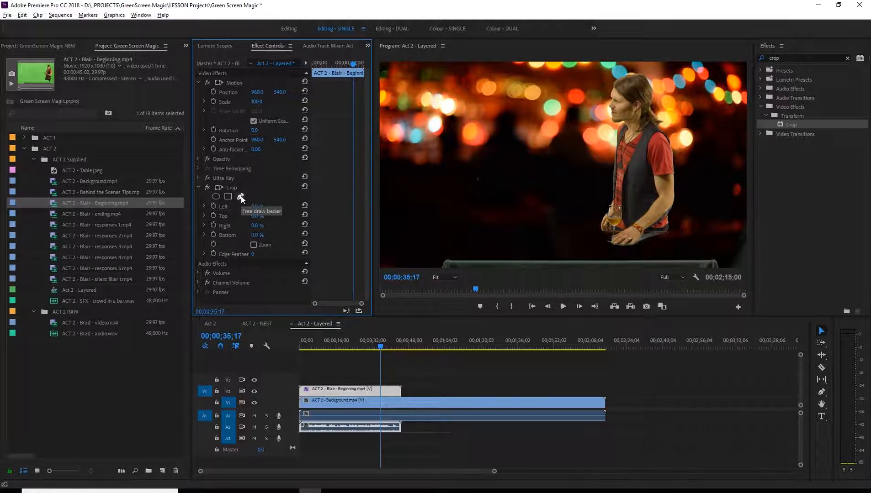
Draw a closed free-form mask for the Crop effect loosely around the man, from the frame's upper edge to just above the table.
left_click(241, 197)
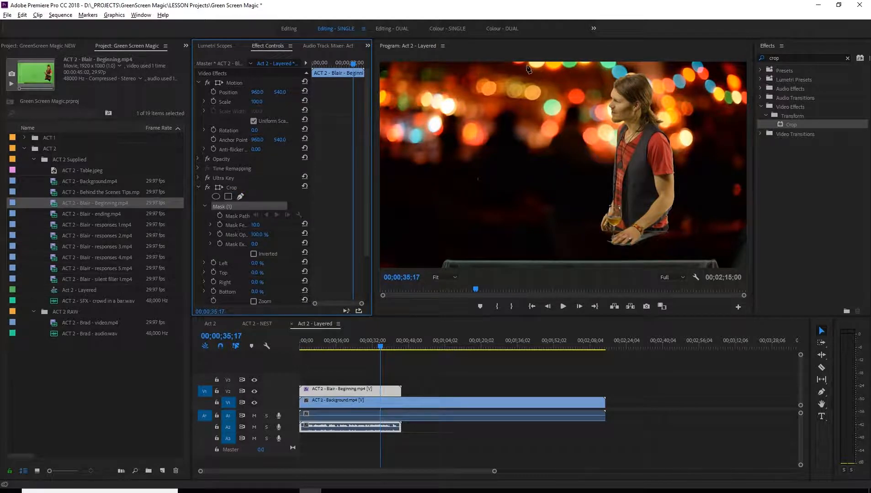
left_click(552, 64)
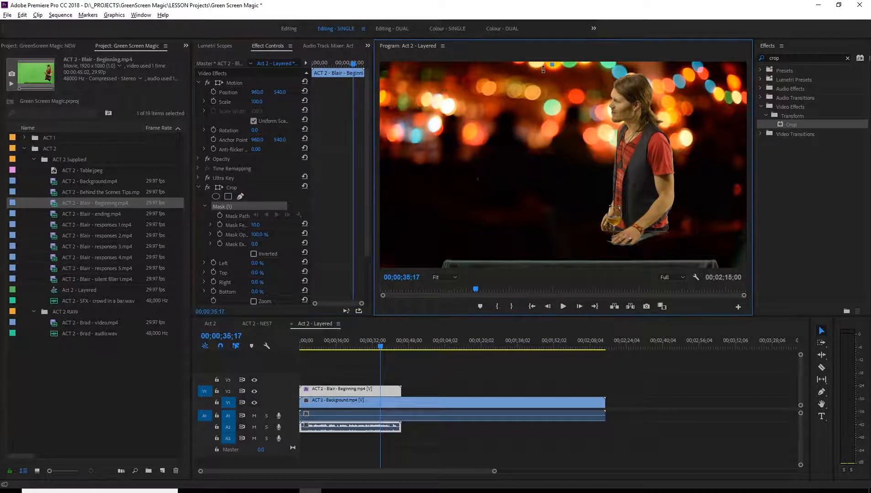
left_click(529, 125)
left_click(514, 189)
left_click(517, 251)
left_click(535, 258)
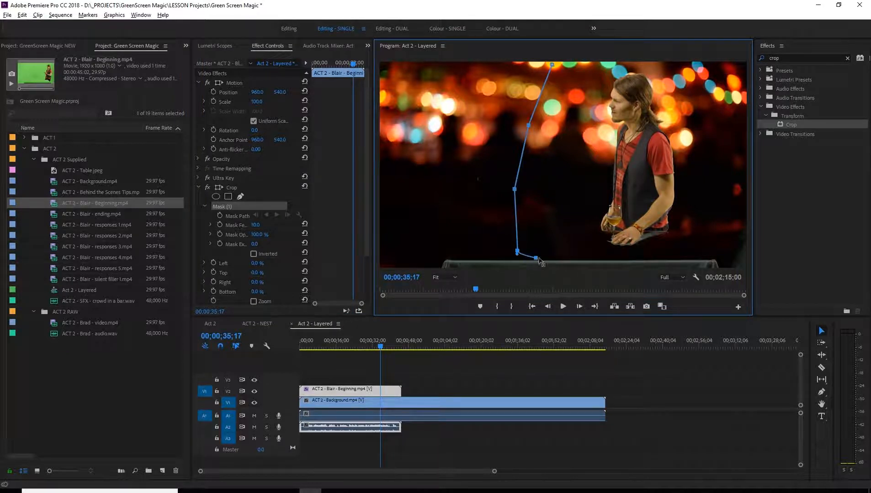
left_click(625, 260)
left_click(698, 258)
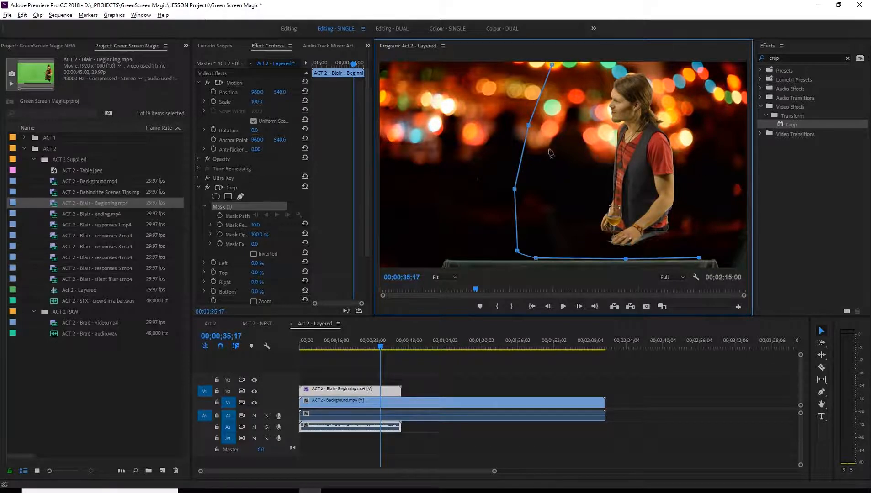
left_click(727, 238)
left_click(736, 183)
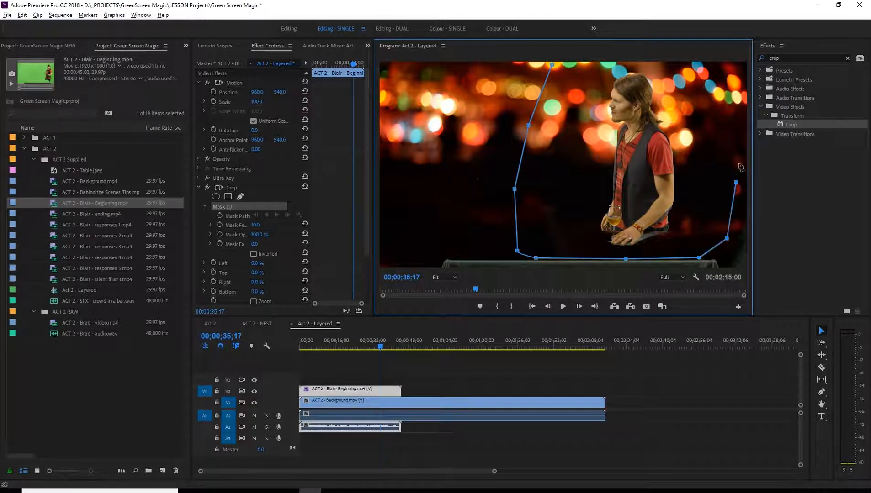
left_click(738, 87)
left_click(737, 68)
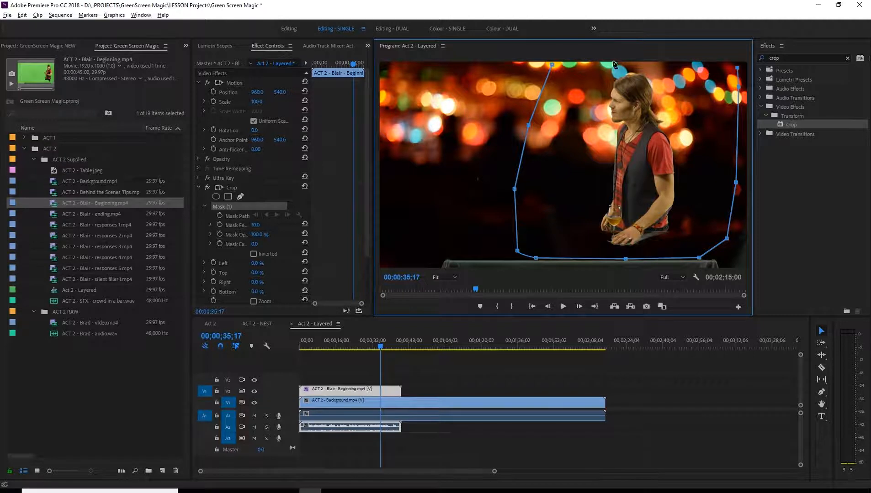
left_click(645, 64)
left_click(552, 65)
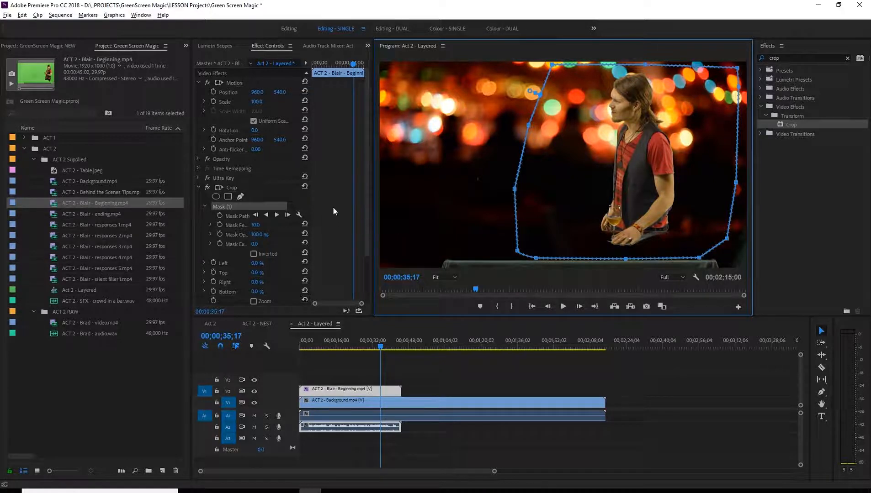
Set the Crop effect's Left value to 100% and invert its mask so only the area around the man is kept.
scroll(256, 208, "down", 1)
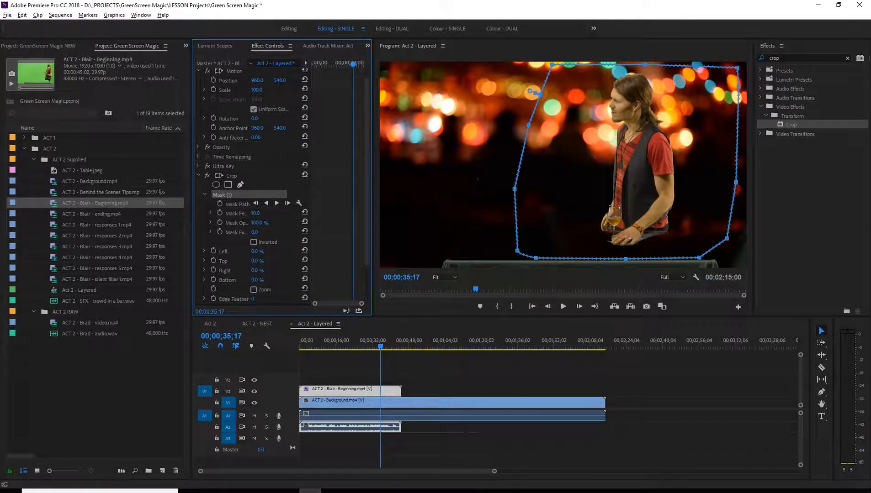
left_click_drag(254, 251, 300, 251)
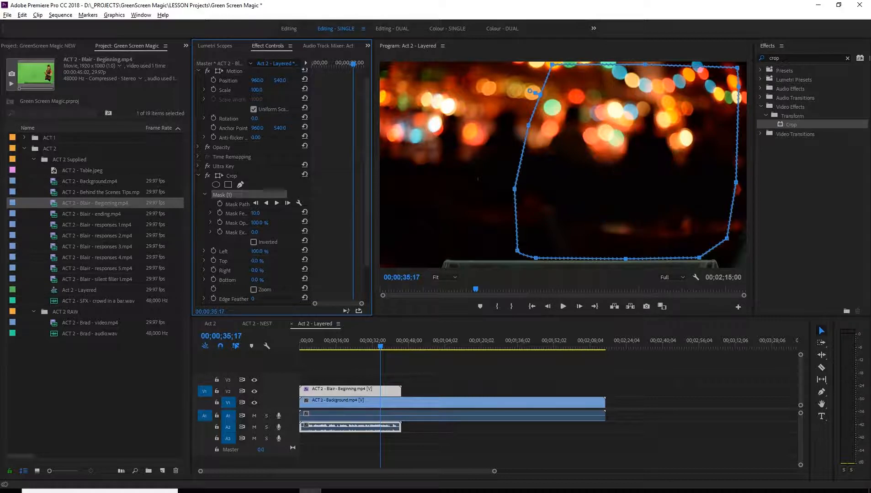
left_click(253, 243)
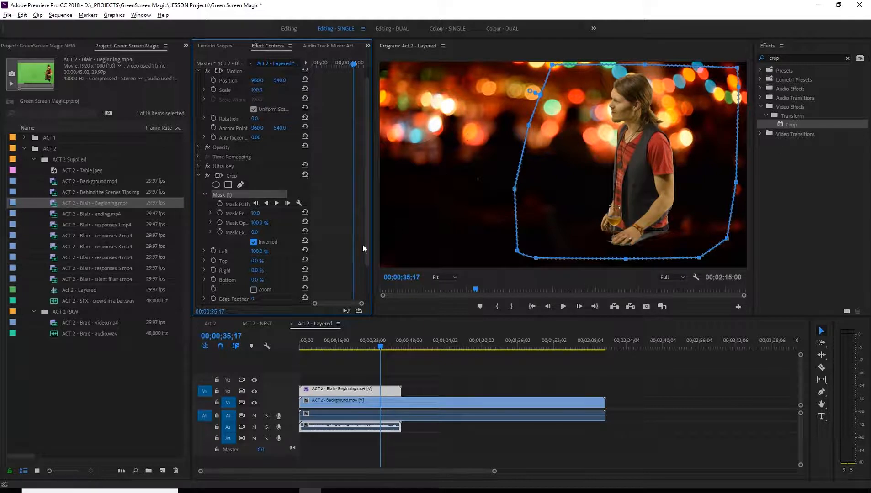
left_click(254, 243)
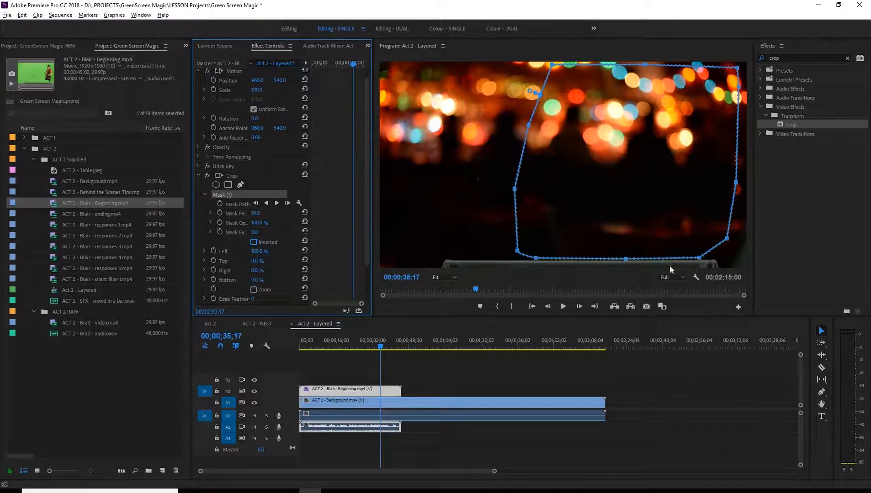
left_click(254, 243)
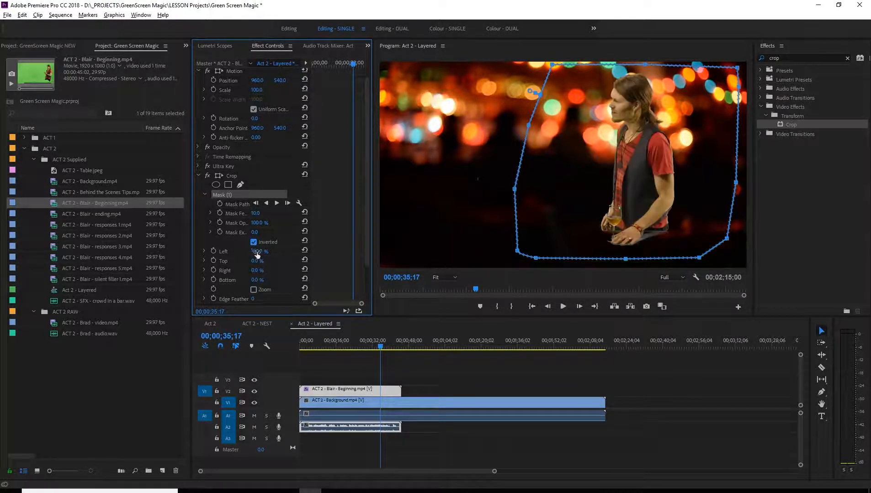
mouse_move(256, 251)
left_mouse_down()
mouse_move(211, 252)
mouse_move(264, 252)
left_mouse_up()
Check earlier frames and move the mask's upper middle point up to the frame edge and slightly right, clearing the man's head.
left_click_drag(380, 347, 339, 347)
left_click_drag(644, 65, 645, 62)
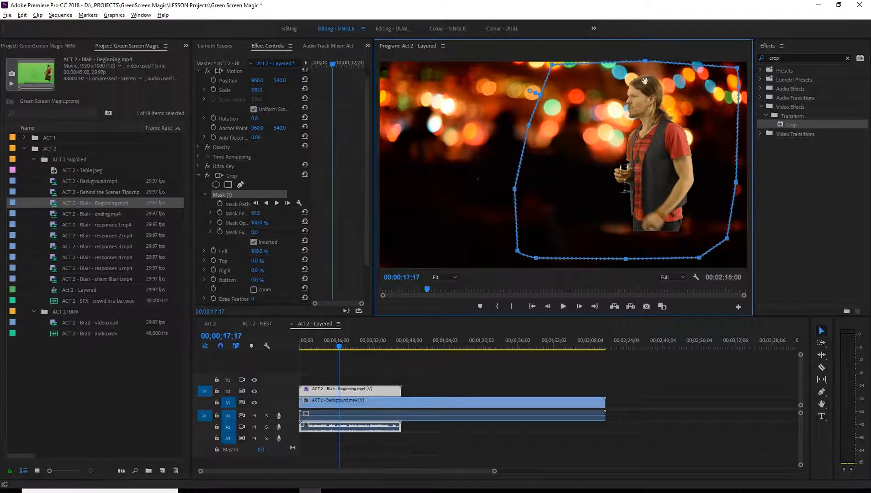
mouse_move(339, 347)
left_mouse_down()
mouse_move(319, 348)
mouse_move(328, 348)
left_mouse_up()
mouse_move(645, 63)
left_mouse_down()
mouse_move(656, 74)
mouse_move(652, 62)
left_mouse_up()
At 00;00;01;06, pull the mask's right-hand points and upper right corner inward, closer to the man's back and head.
left_click_drag(323, 350, 348, 347)
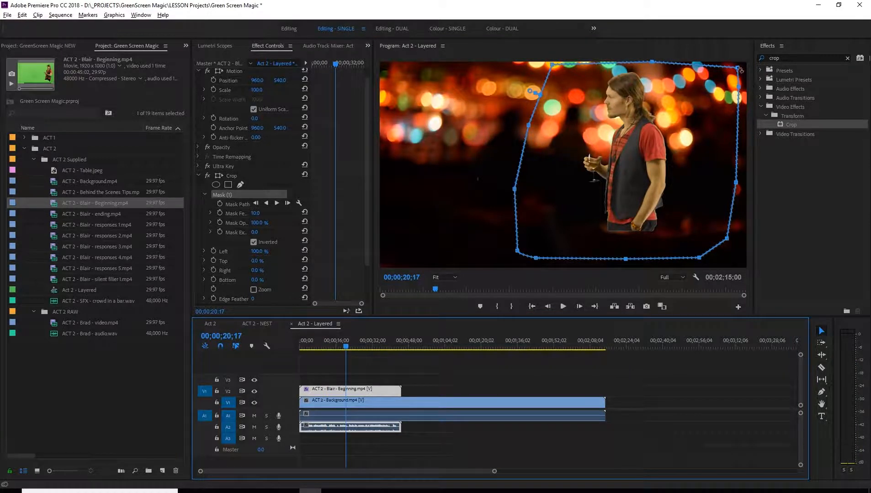
left_click(343, 348)
left_click_drag(344, 349, 302, 343)
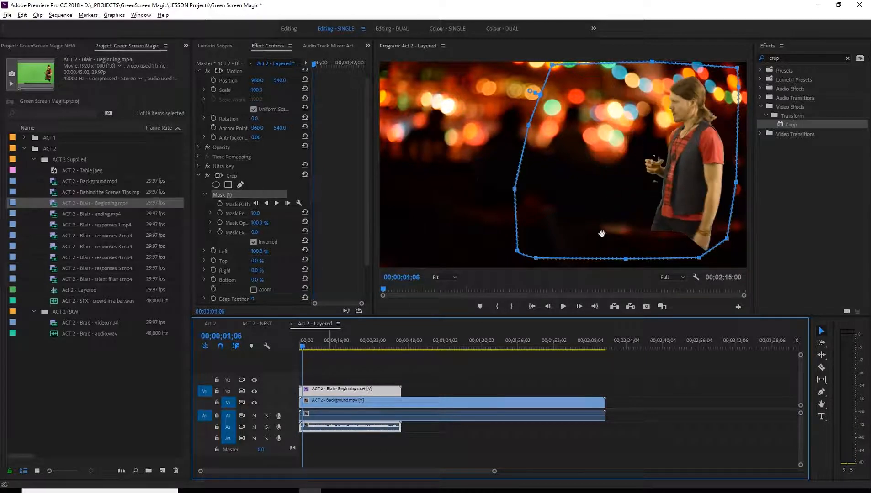
left_click(731, 187)
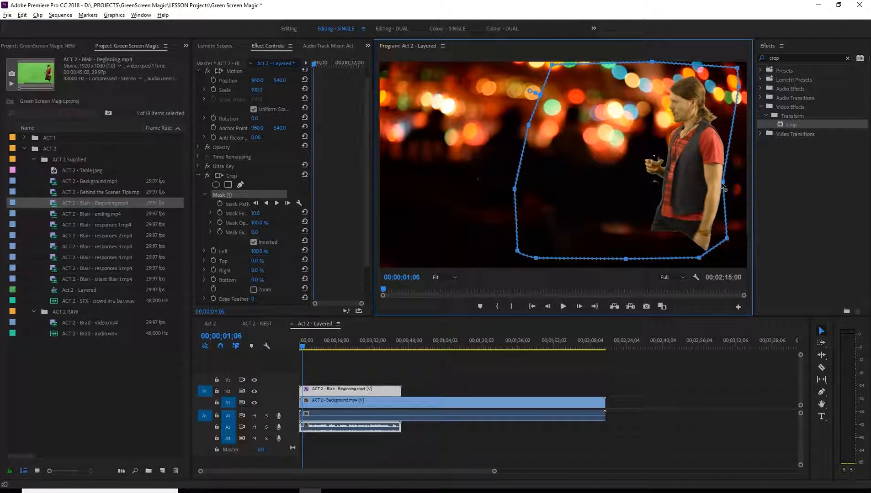
left_click(722, 185)
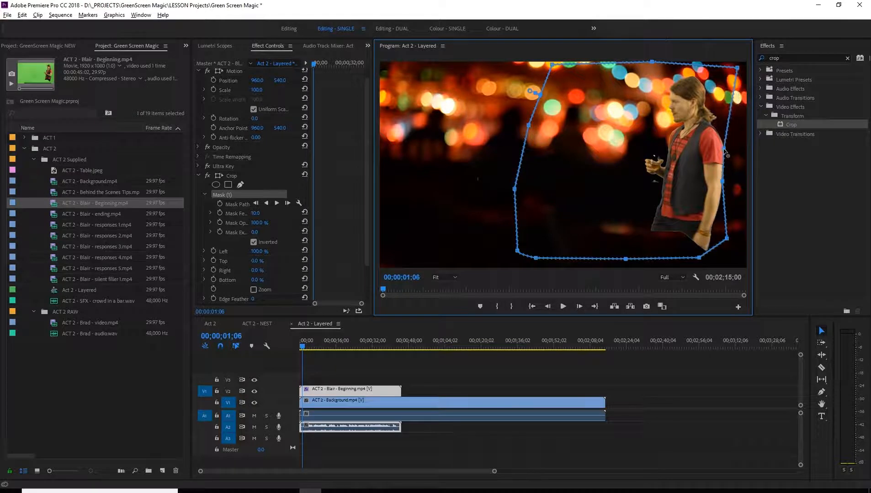
left_click_drag(737, 68, 717, 70)
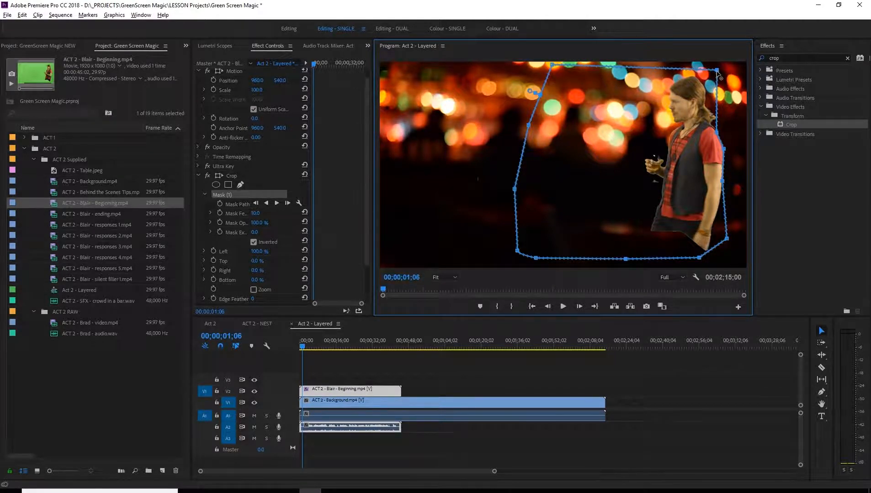
Undo the last inward moves of the Crop mask's right-hand points and upper right corner.
key("ctrl+z")
key("ctrl+z")
key("ctrl+z")
key("ctrl+z")
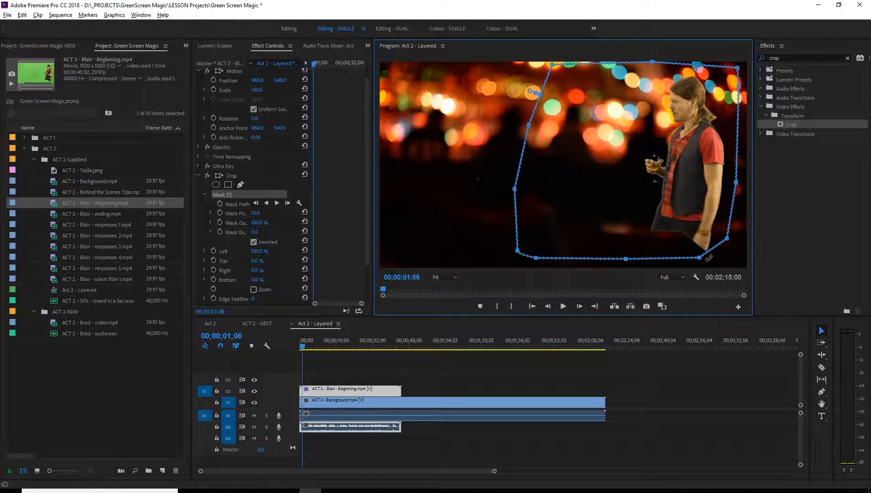
Play from the start to 00;00;00;24, lower the mask's bottom right corner point to clear the man's hand, and return to the sequence start with the clip deselected.
left_click_drag(306, 349, 301, 346)
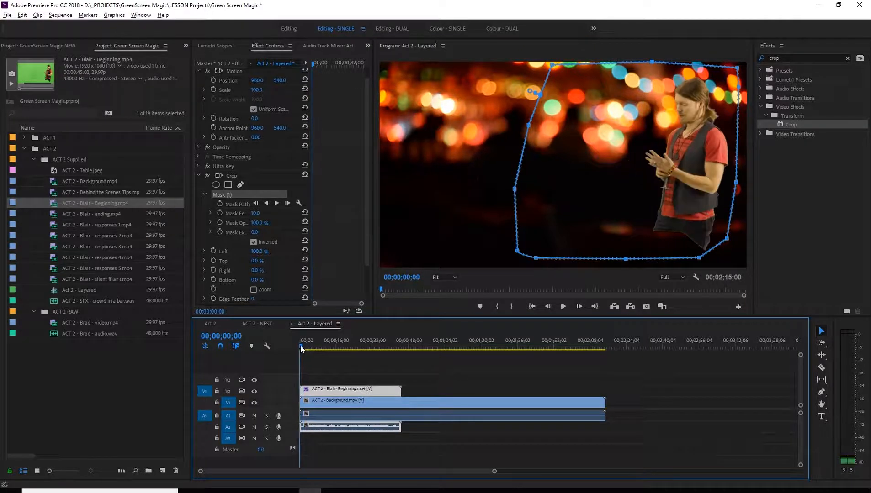
key("space")
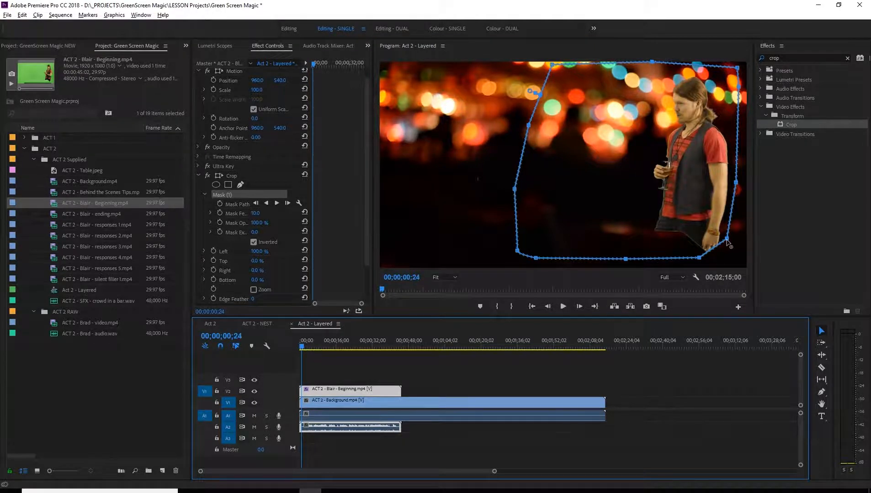
left_click_drag(727, 239, 728, 252)
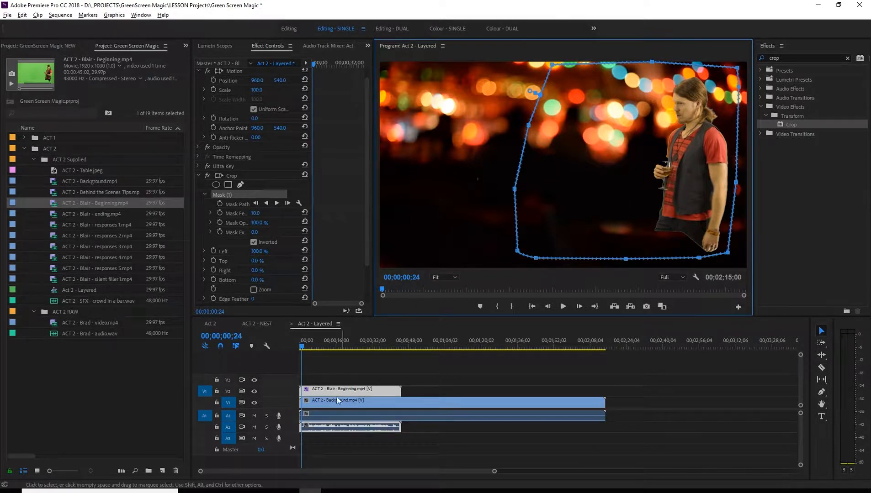
left_click(324, 380)
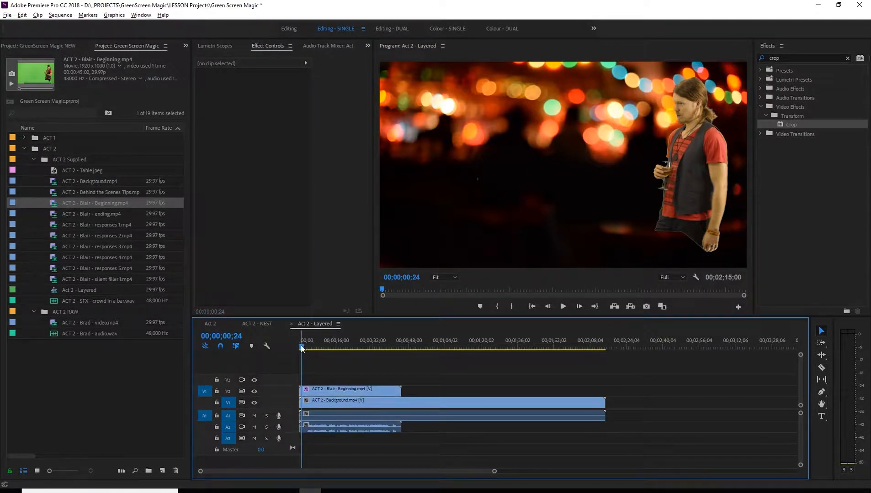
mouse_move(301, 346)
left_mouse_down()
mouse_move(314, 346)
mouse_move(293, 347)
left_mouse_up()
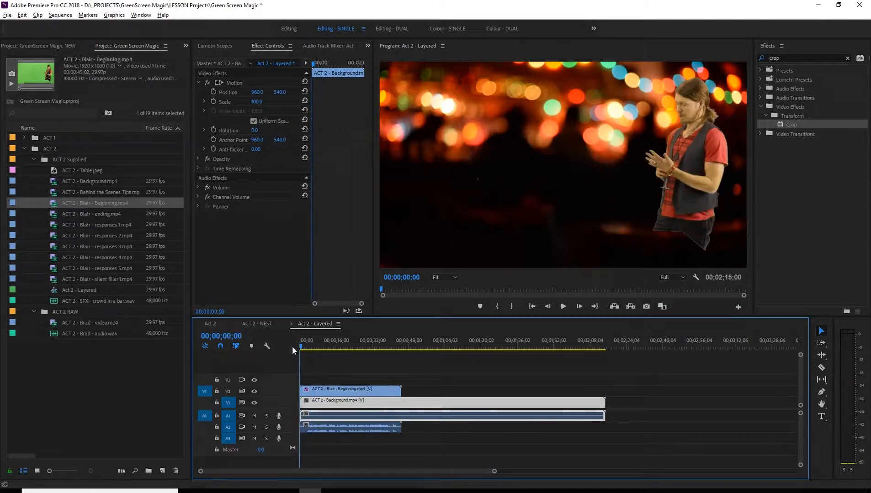